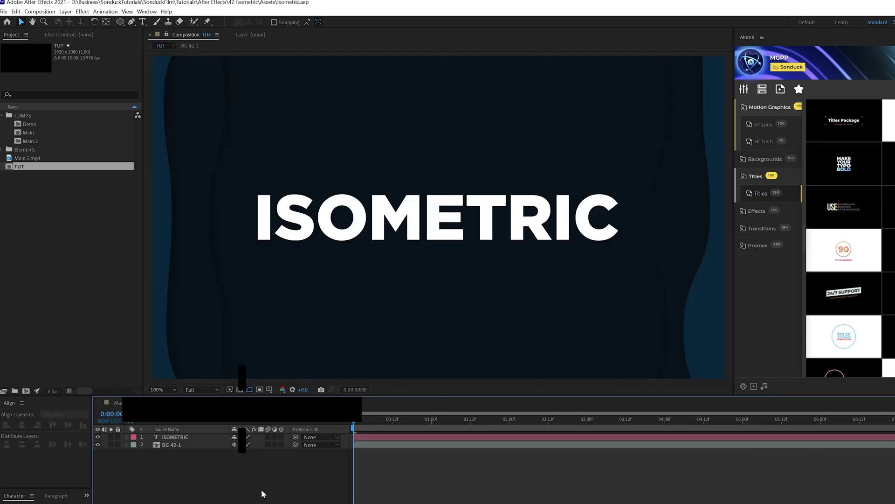
Switch to the TUT composition and set the time to 0:00:01:08
{"action": "left_click", "coordinate": [457, 423]}
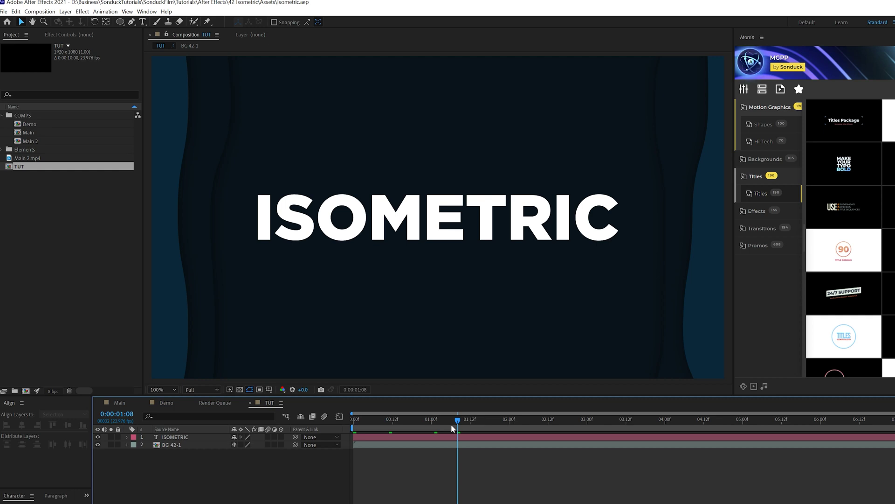
Draw a blue circle with a 20 px stroke above the left of ISOMETRIC using the Ellipse Tool
{"action": "key", "text": "space"}
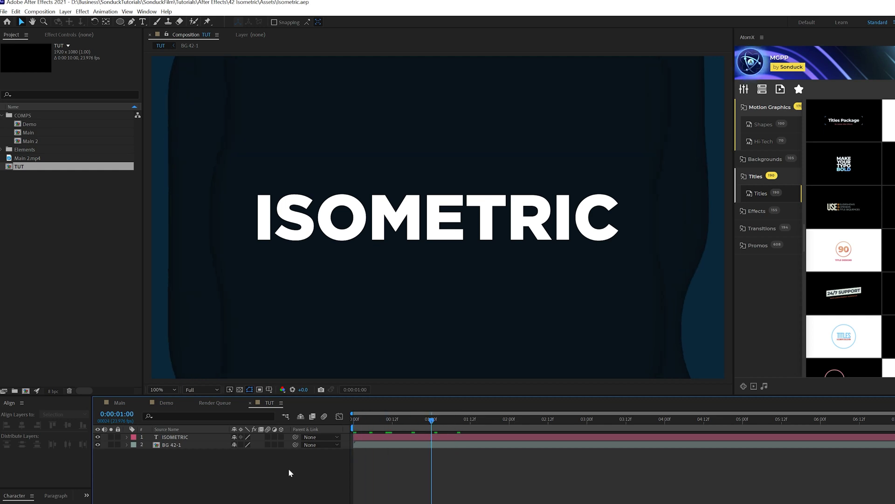
{"action": "left_click", "coordinate": [119, 22]}
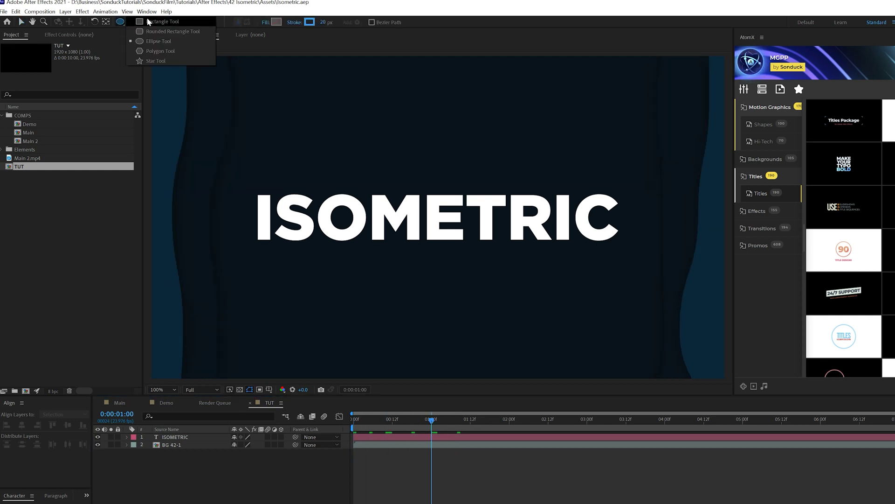
{"action": "left_click", "coordinate": [144, 41]}
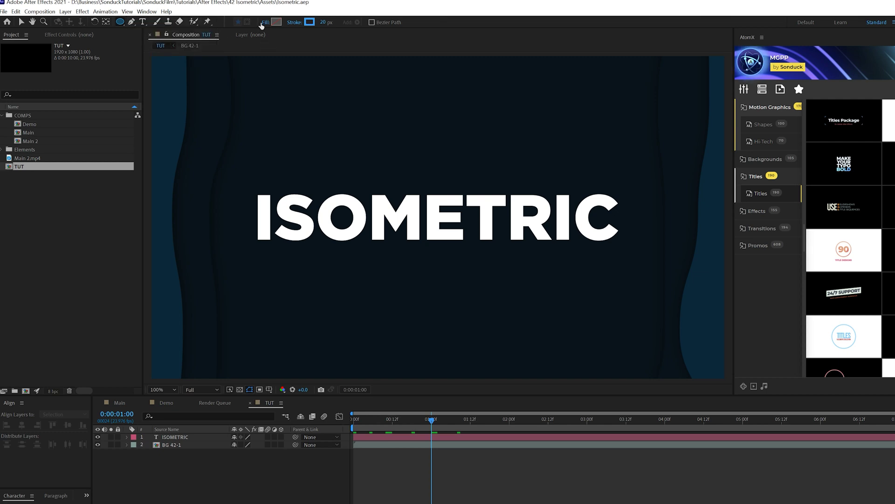
{"action": "left_click", "coordinate": [294, 23]}
{"action": "left_click", "coordinate": [304, 145]}
{"action": "mouse_move", "coordinate": [294, 112]}
{"action": "left_mouse_down"}
{"action": "mouse_move", "coordinate": [350, 146]}
{"action": "mouse_move", "coordinate": [379, 195]}
{"action": "mouse_move", "coordinate": [364, 182]}
{"action": "mouse_move", "coordinate": [370, 162]}
{"action": "left_mouse_up"}
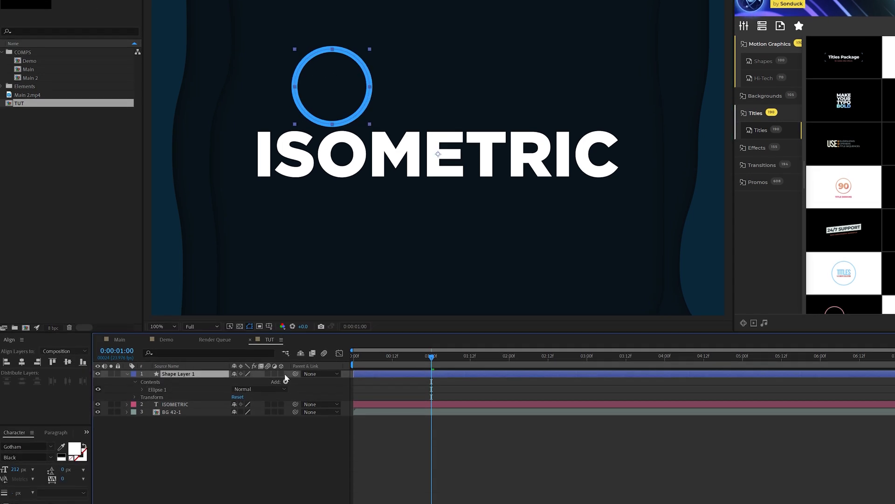
Add Trim Paths to the circle and keyframe End from 0% to 100% at one second
{"action": "left_click", "coordinate": [285, 445]}
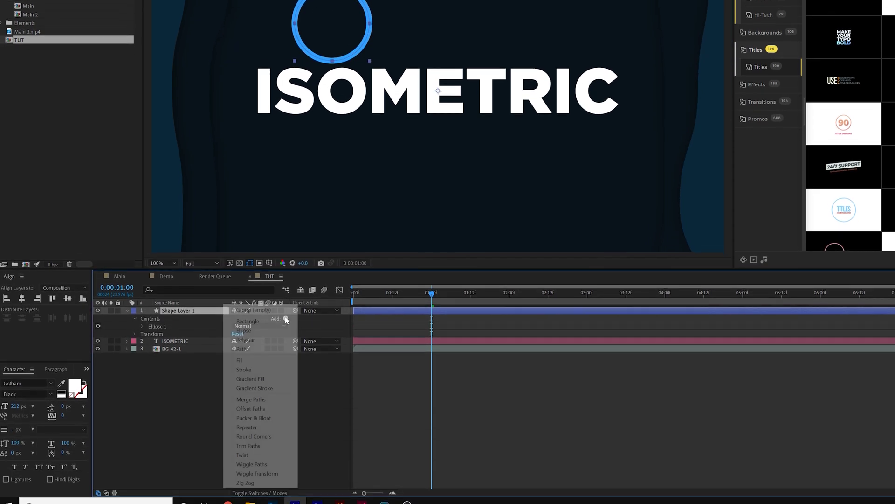
{"action": "left_click", "coordinate": [248, 440]}
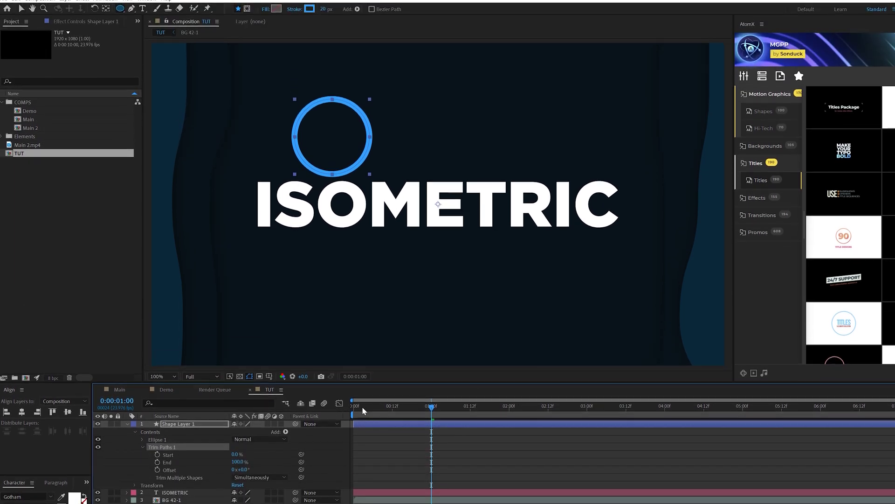
{"action": "left_click", "coordinate": [354, 408]}
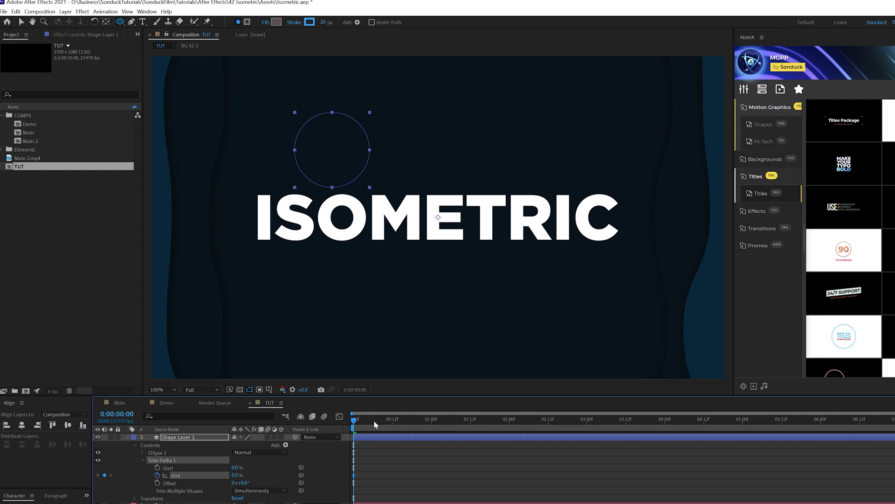
{"action": "left_click_drag", "start_coordinate": [374, 424], "coordinate": [435, 425]}
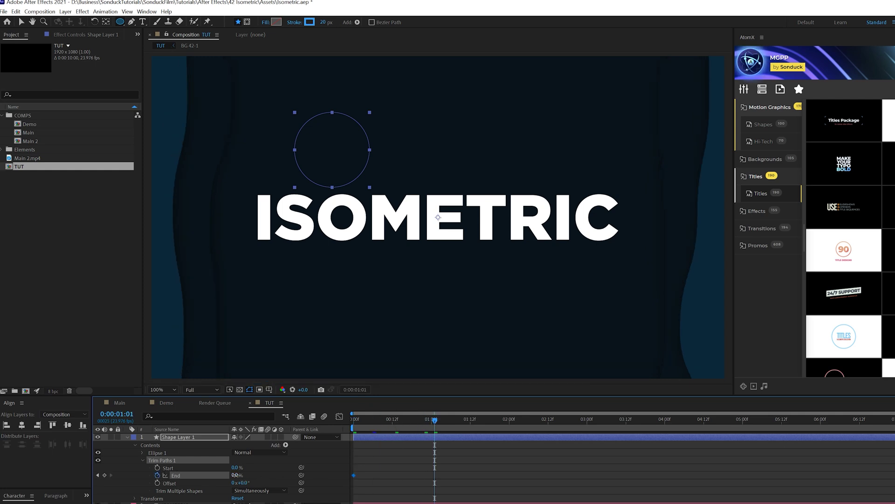
{"action": "type", "text": "100"}
{"action": "key", "text": "Return"}
Keyframe the trim Start from 0% to 100% by 1:08 and select all trim keyframes
{"action": "left_click_drag", "start_coordinate": [364, 420], "coordinate": [372, 426]}
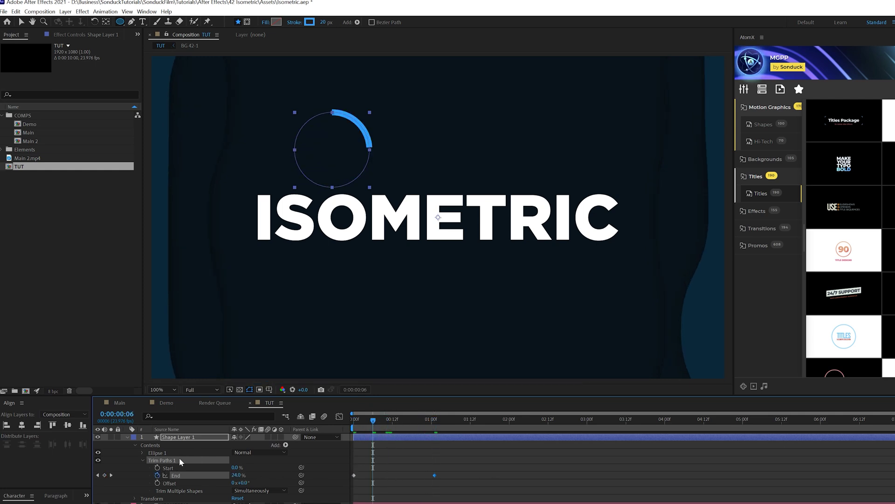
{"action": "left_click", "coordinate": [157, 468]}
{"action": "left_click_drag", "start_coordinate": [442, 419], "coordinate": [457, 423]}
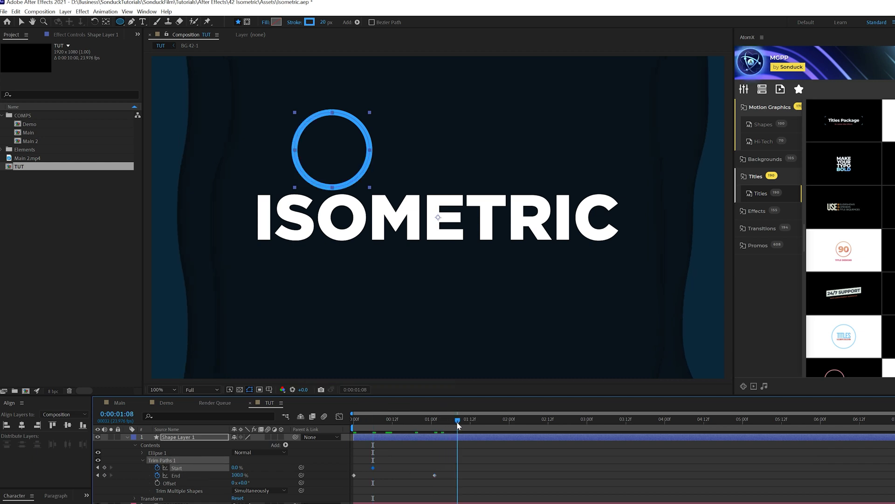
{"action": "left_click_drag", "start_coordinate": [238, 467], "coordinate": [424, 466]}
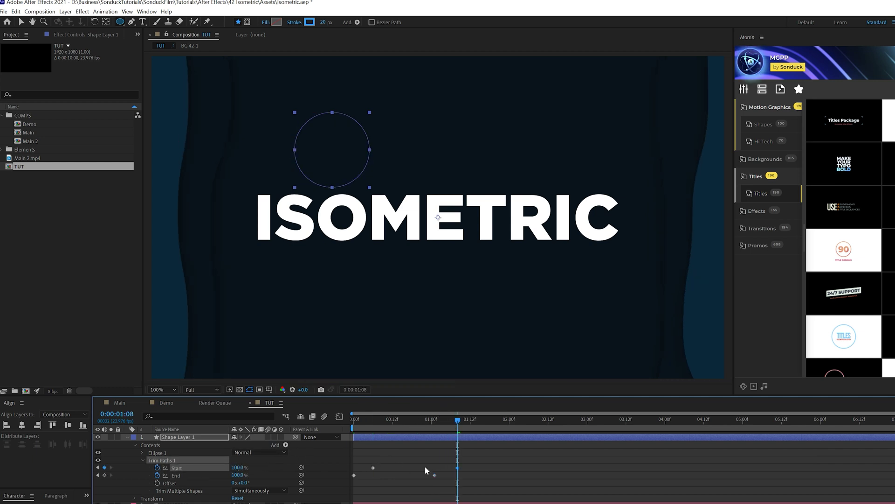
{"action": "left_click_drag", "start_coordinate": [523, 455], "coordinate": [346, 476]}
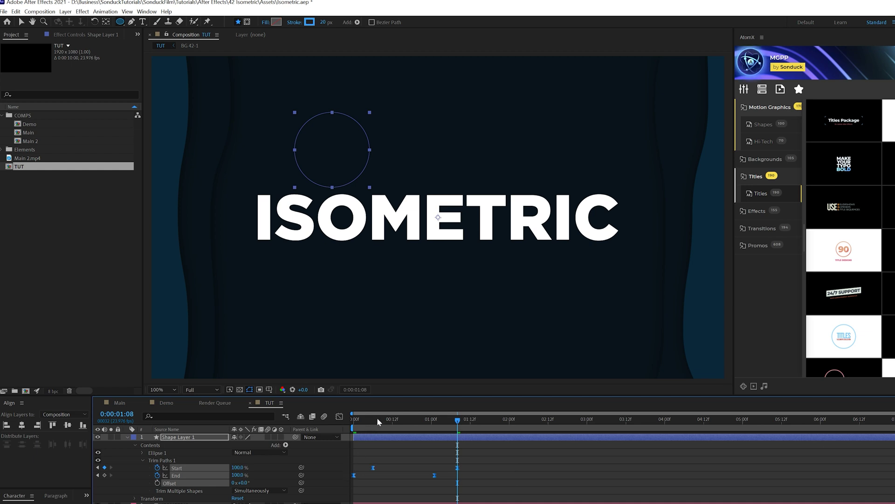
{"action": "key", "text": "Home"}
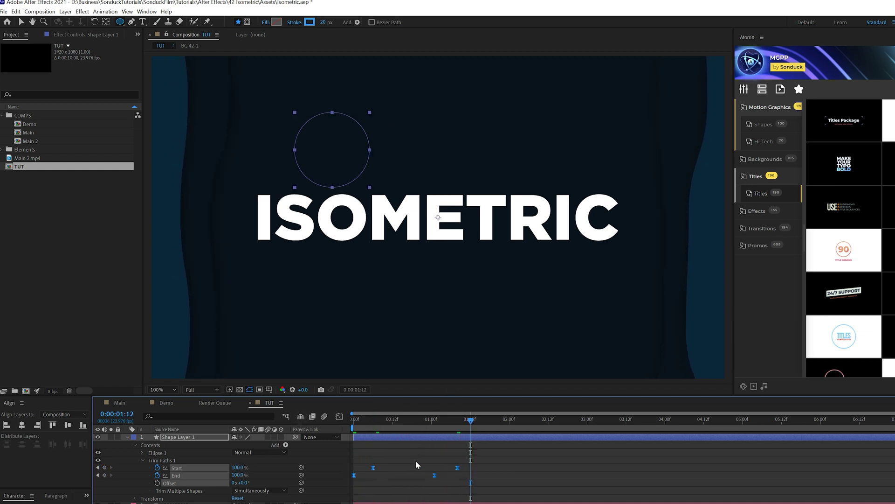
Preview the circle's draw-on animation, stopping at 19 frames, and reselect the shape layer
{"action": "key", "text": "space"}
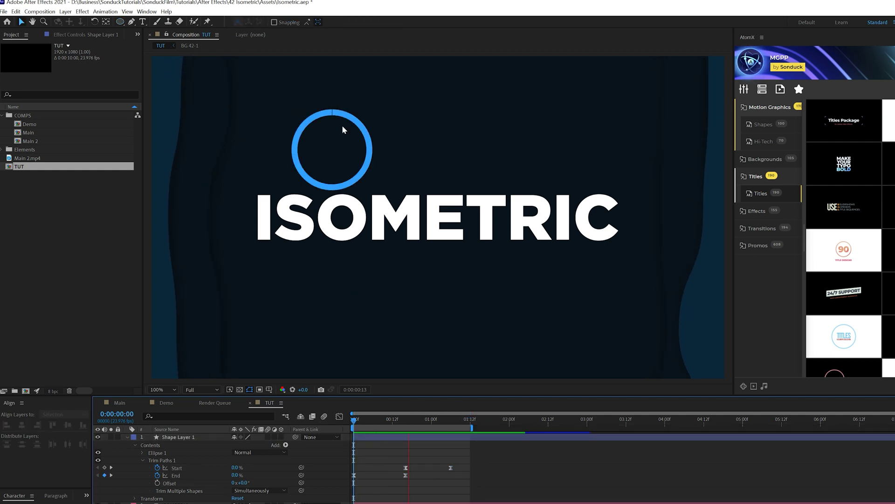
{"action": "left_click", "coordinate": [330, 303]}
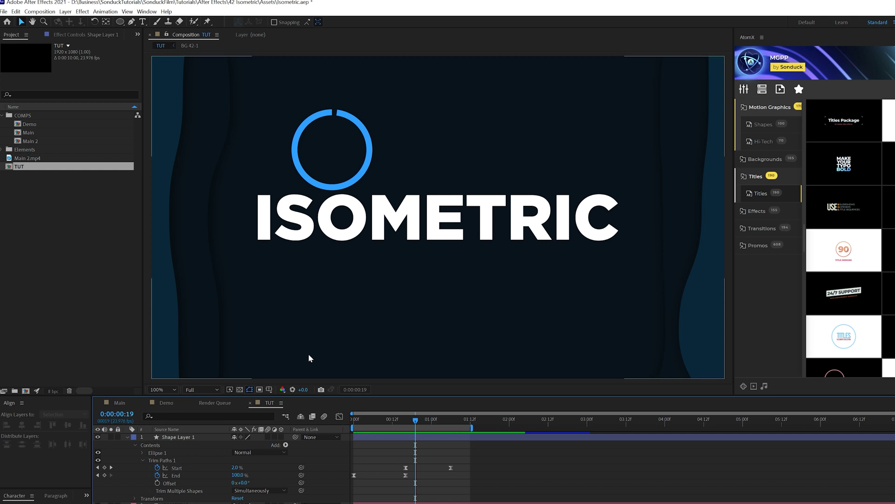
{"action": "left_click", "coordinate": [163, 461]}
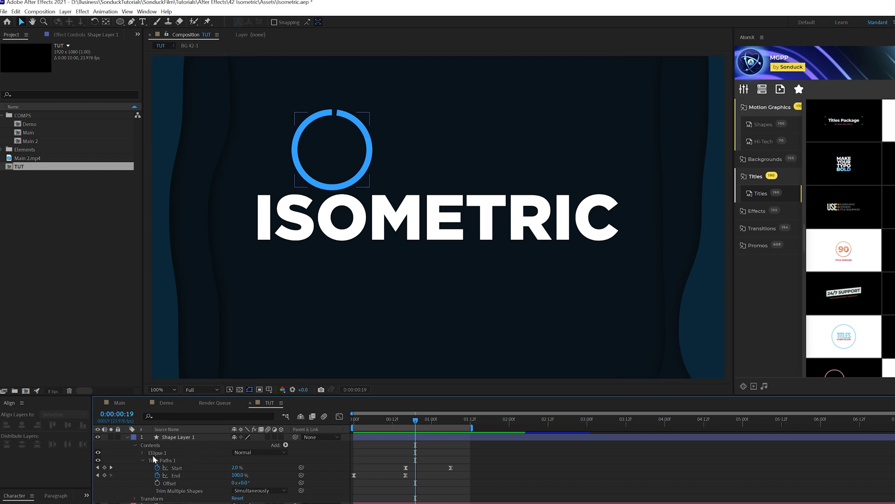
{"action": "left_click", "coordinate": [186, 437]}
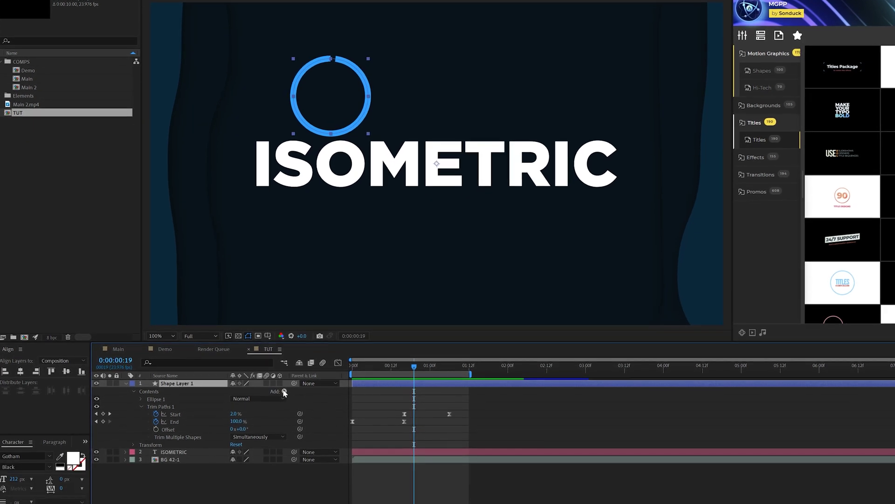
Add a Repeater to the circle with a transform Position X offset of -1
{"action": "left_click", "coordinate": [286, 445]}
{"action": "left_click", "coordinate": [247, 441]}
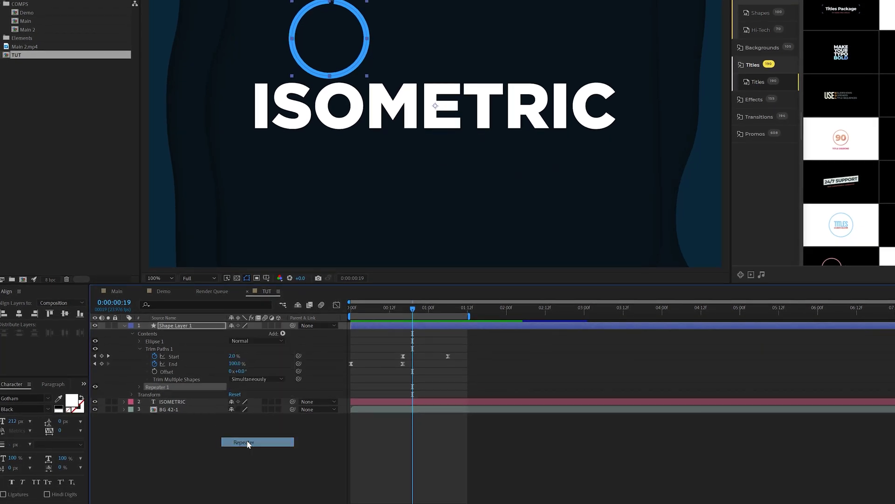
{"action": "left_click", "coordinate": [140, 387]}
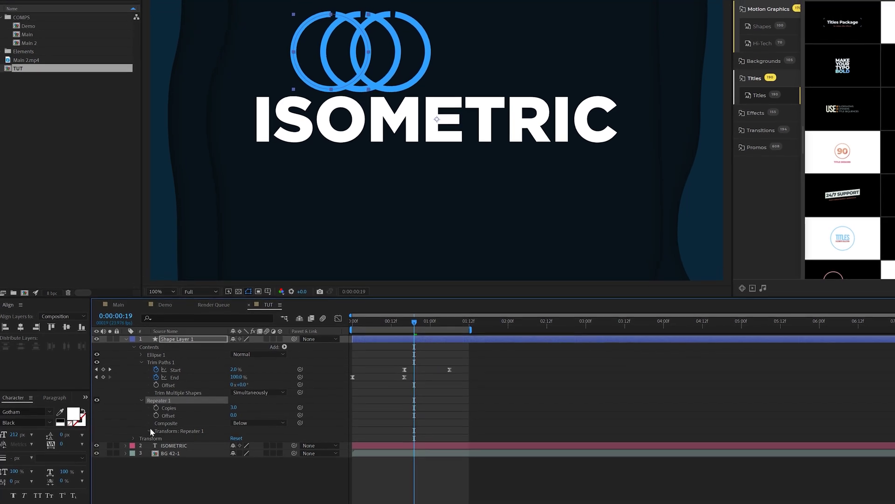
{"action": "left_click", "coordinate": [150, 429]}
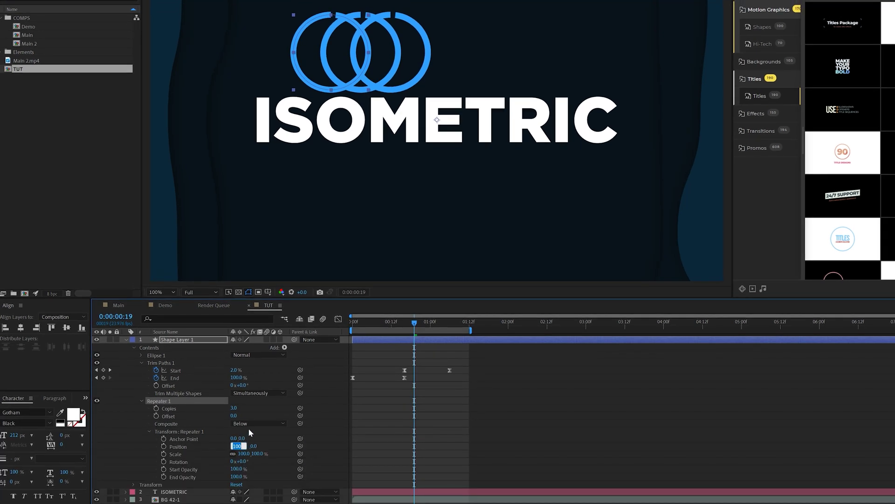
{"action": "type", "text": "-1"}
{"action": "key", "text": "Return"}
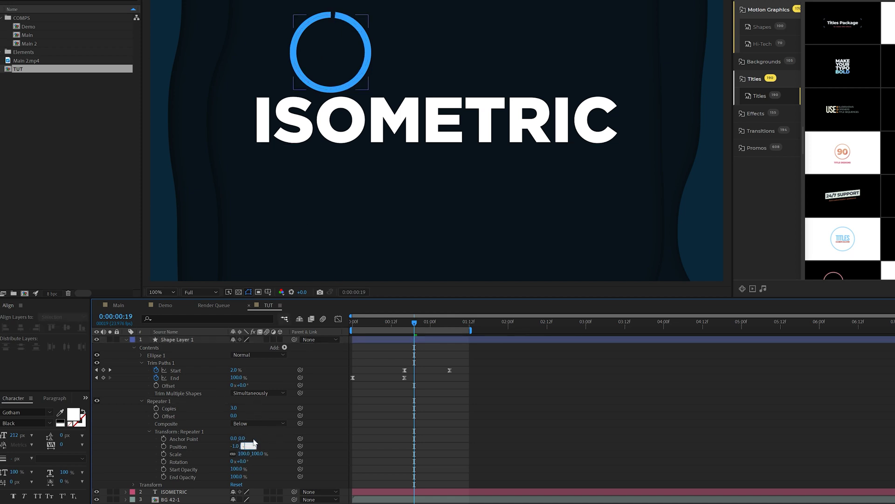
Set the Repeater to 36 copies and collapse the Trim Paths and Repeater groups
{"action": "left_click", "coordinate": [235, 407]}
{"action": "type", "text": "36"}
{"action": "key", "text": "Return"}
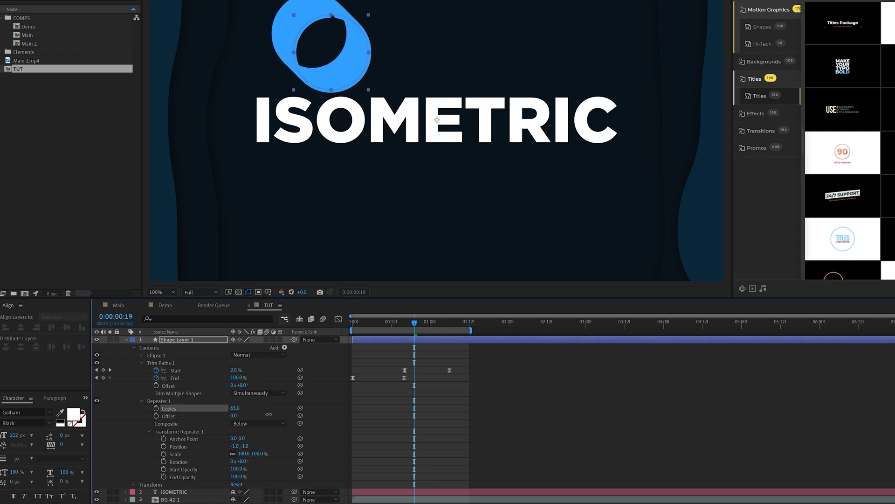
{"action": "left_click", "coordinate": [141, 362]}
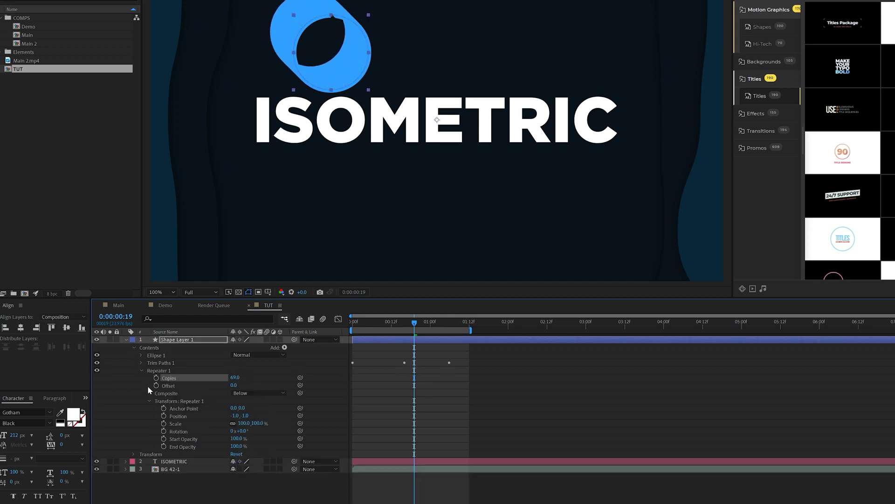
{"action": "left_click", "coordinate": [141, 371]}
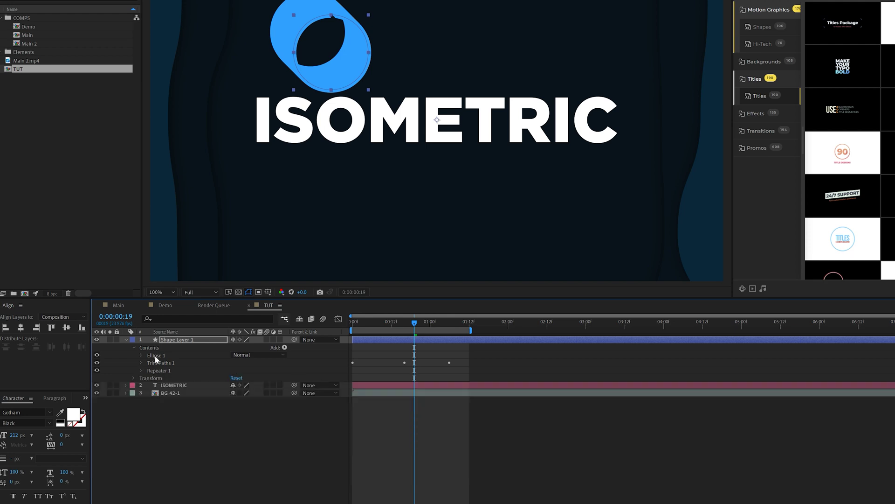
Duplicate Ellipse 1 and move Repeater 1 inside Ellipse 1 only
{"action": "left_click", "coordinate": [203, 461]}
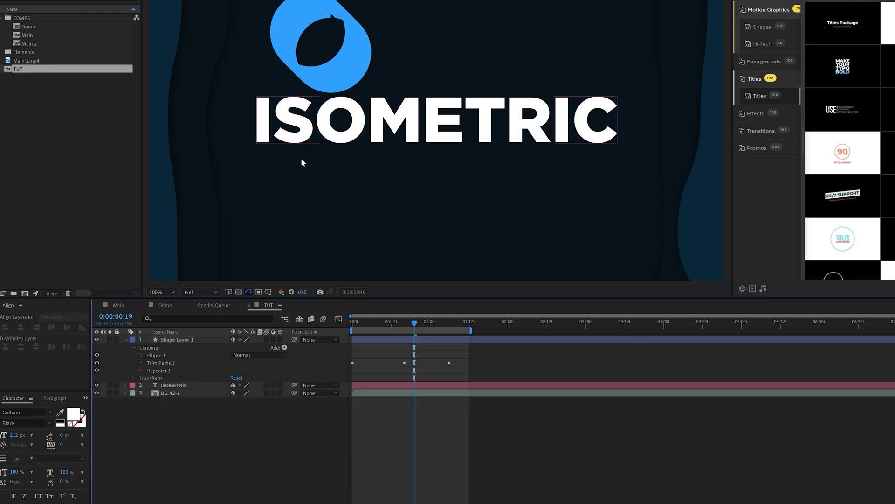
{"action": "left_click", "coordinate": [157, 355]}
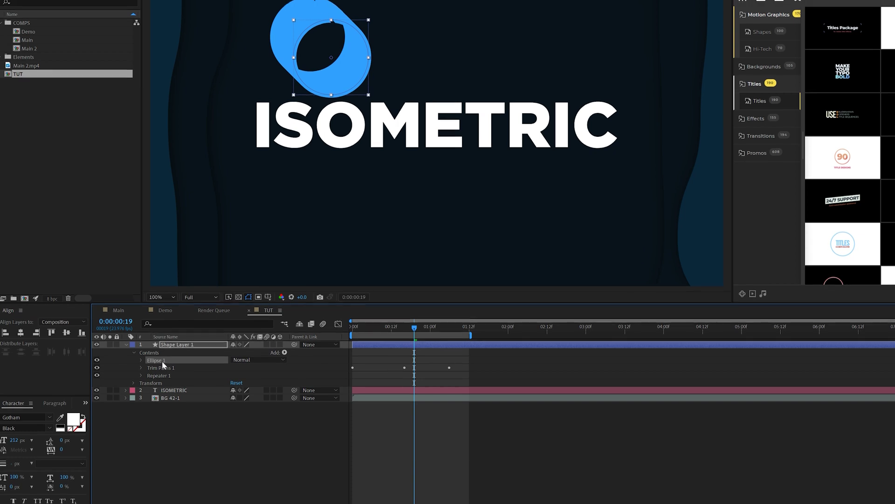
{"action": "key", "text": "ctrl+d"}
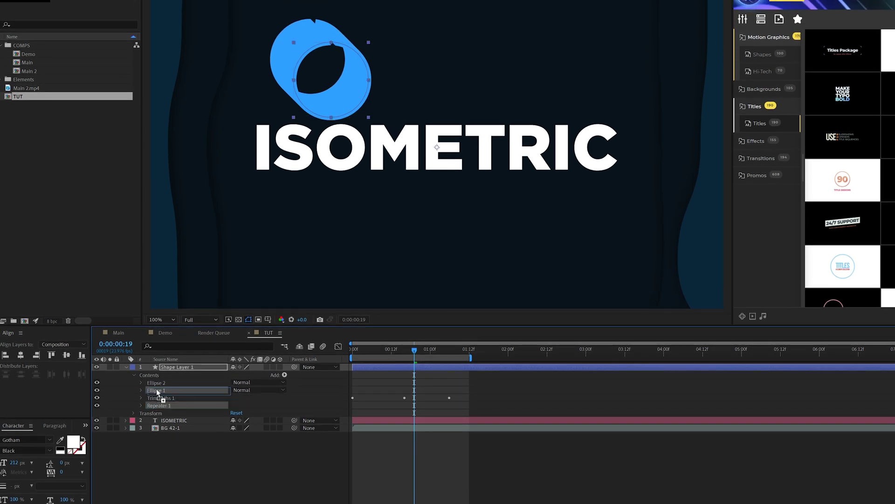
{"action": "left_click_drag", "start_coordinate": [155, 394], "coordinate": [155, 393]}
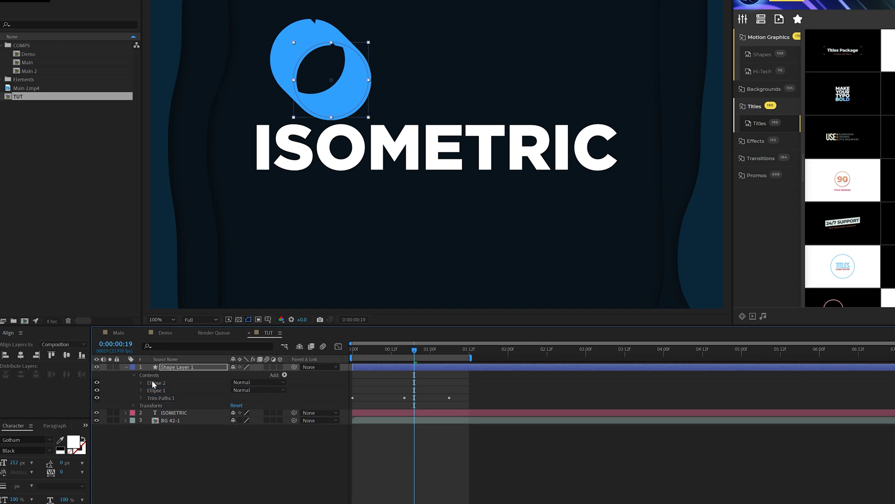
Colour Ellipse 2's stroke light blue 5AB3FF and Ellipse 1's stroke dark blue 0B508B
{"action": "left_click", "coordinate": [141, 383]}
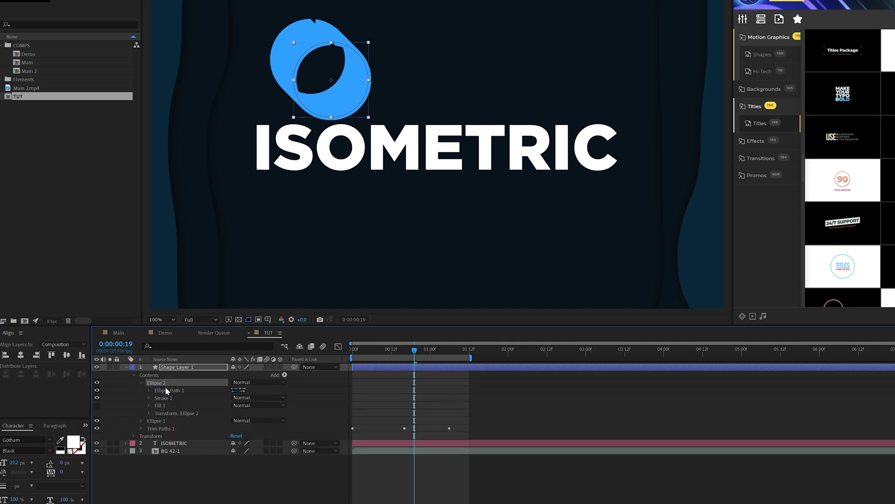
{"action": "left_click", "coordinate": [148, 398]}
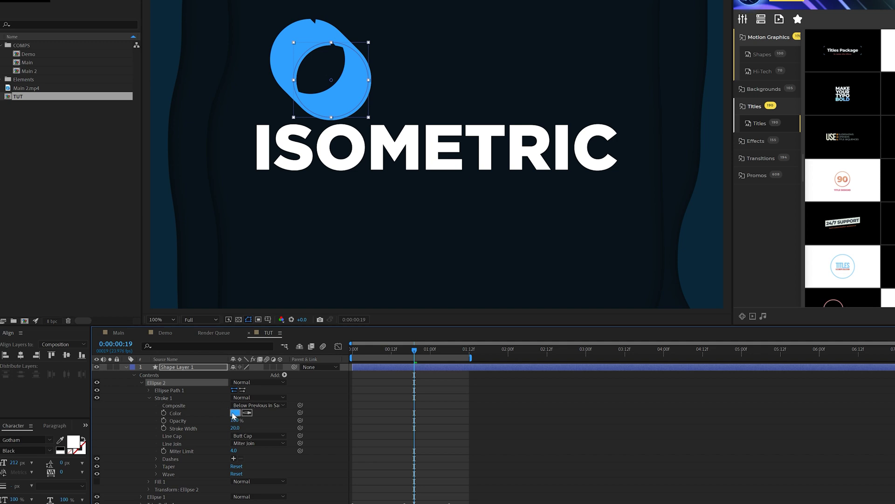
{"action": "left_click", "coordinate": [235, 412]}
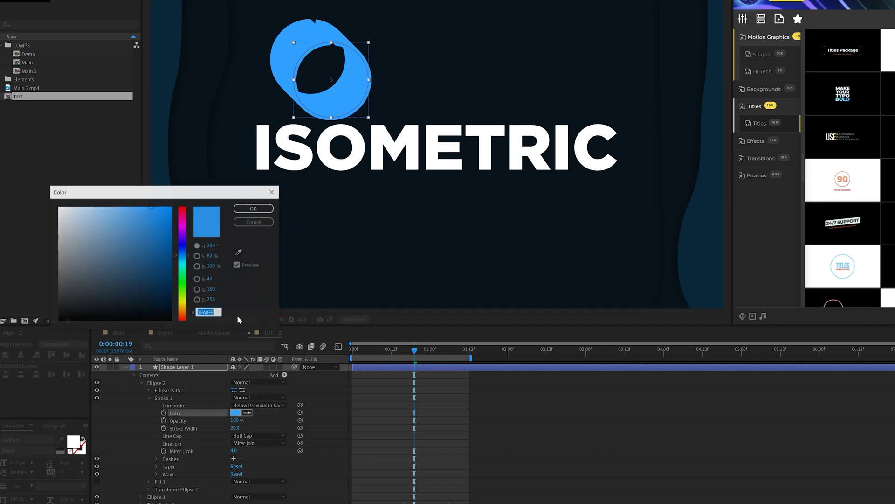
{"action": "left_click", "coordinate": [253, 208]}
{"action": "key", "text": "u"}
{"action": "key", "text": "u"}
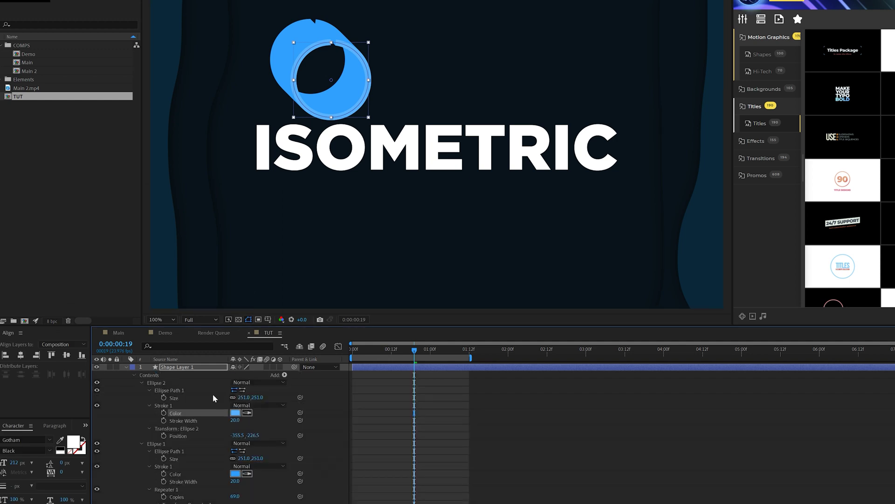
{"action": "left_click", "coordinate": [236, 475]}
{"action": "left_click", "coordinate": [163, 258]}
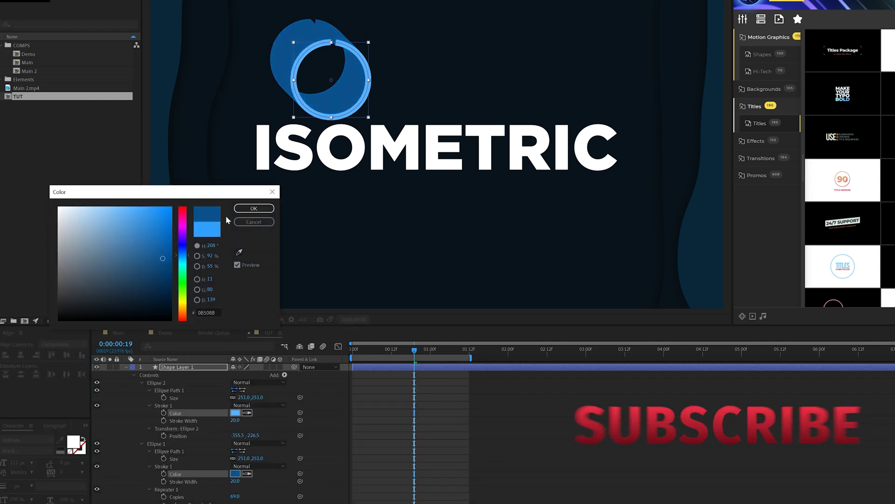
{"action": "left_click", "coordinate": [254, 208]}
Preview the extruded ring animation and select Shape Layer 6
{"action": "left_click", "coordinate": [457, 453]}
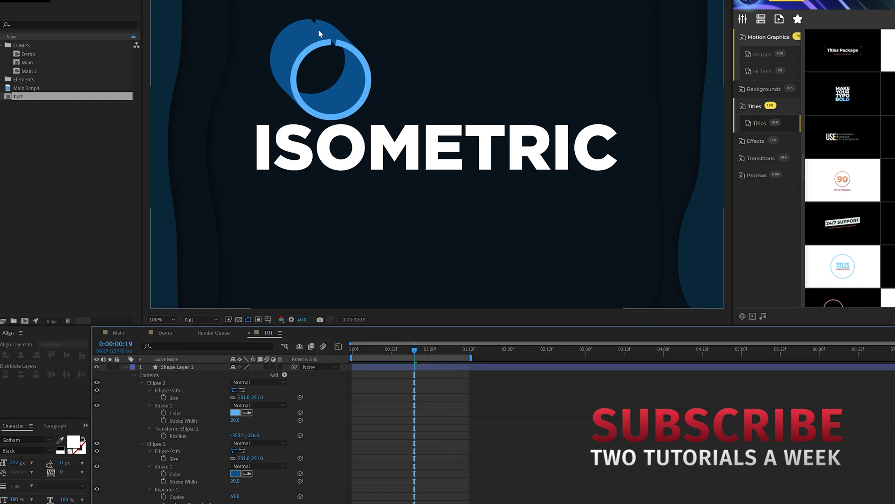
{"action": "key", "text": "space"}
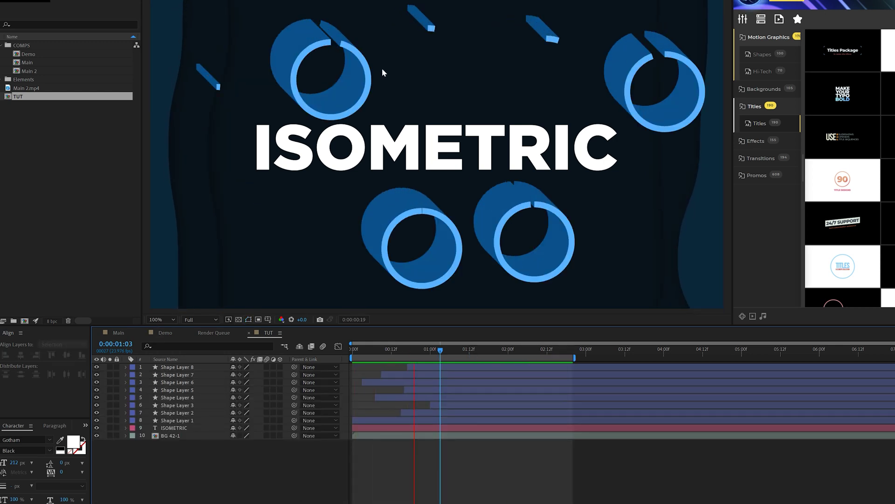
{"action": "left_click", "coordinate": [468, 382]}
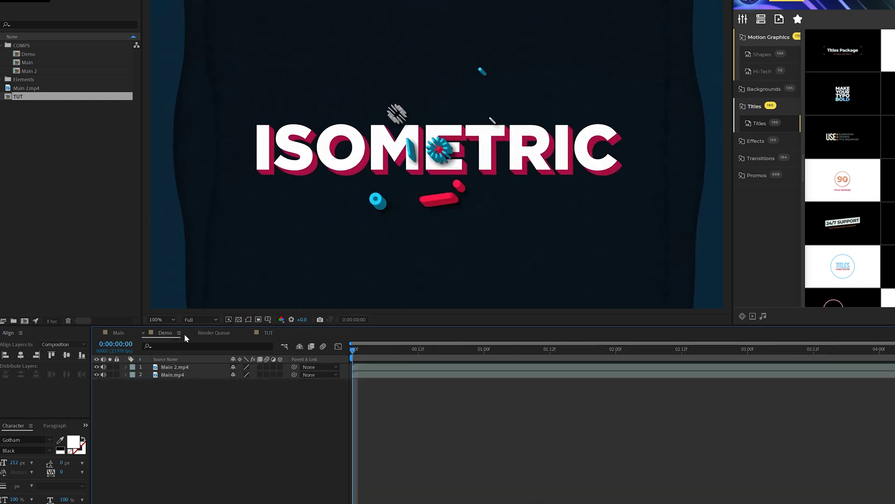
Play the finished Demo composition preview
{"action": "left_click", "coordinate": [165, 333]}
{"action": "key", "text": "space"}
{"action": "key", "text": "space"}
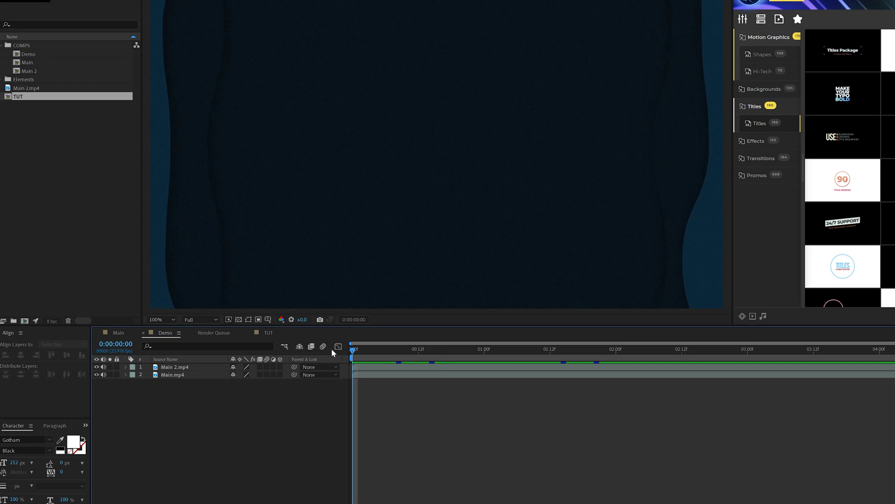
{"action": "key", "text": "space"}
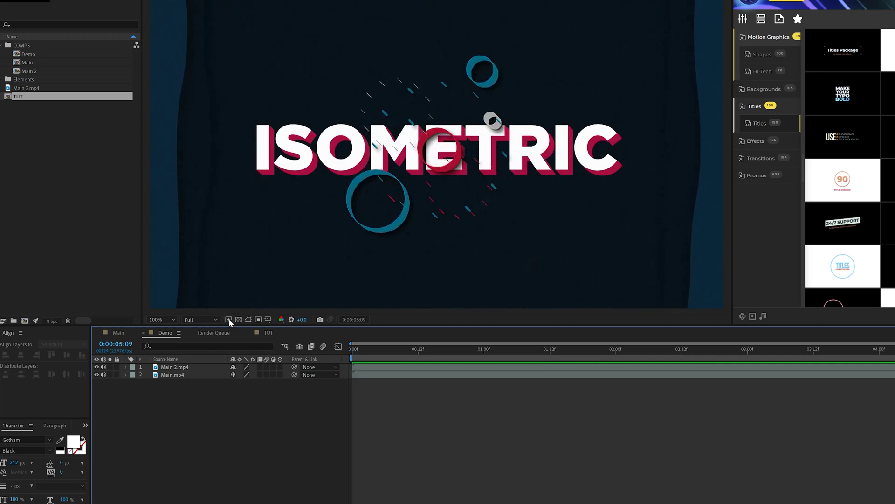
Back in TUT, select the ISOMETRIC layer, scrub around 1:10, and open the Effect menu
{"action": "left_click", "coordinate": [267, 332]}
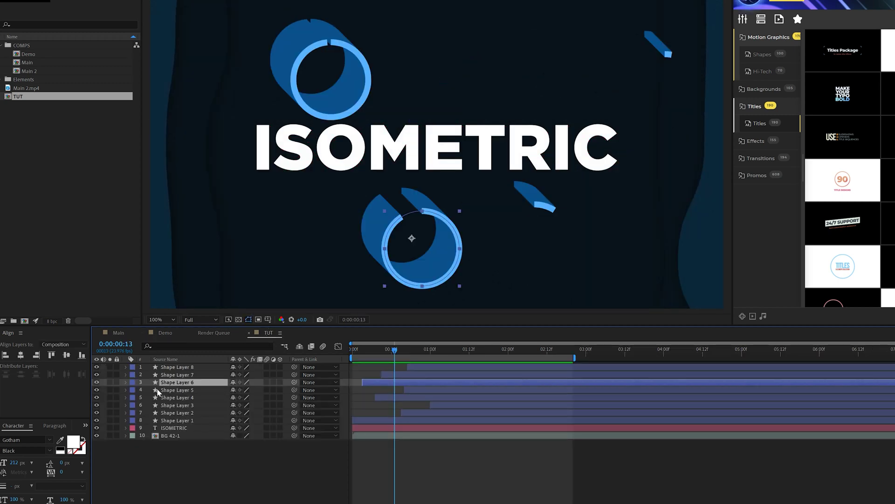
{"action": "left_click", "coordinate": [173, 428]}
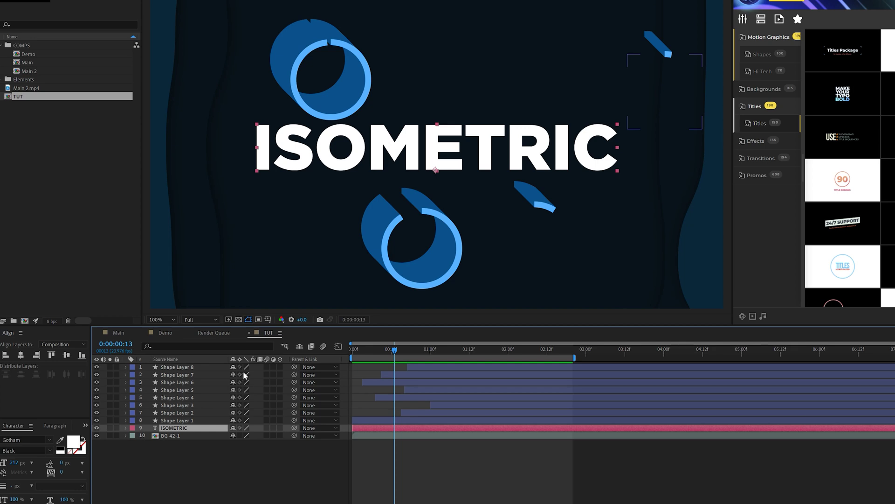
{"action": "left_click", "coordinate": [462, 353]}
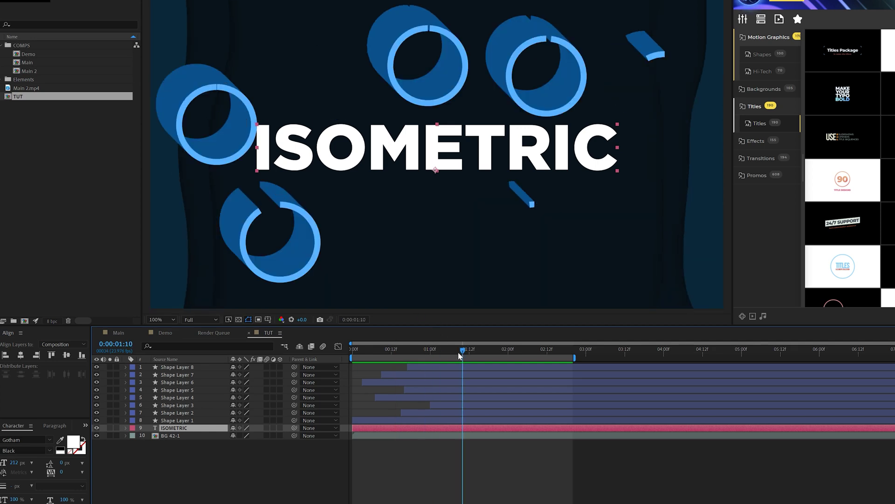
{"action": "left_click_drag", "start_coordinate": [463, 352], "coordinate": [421, 359]}
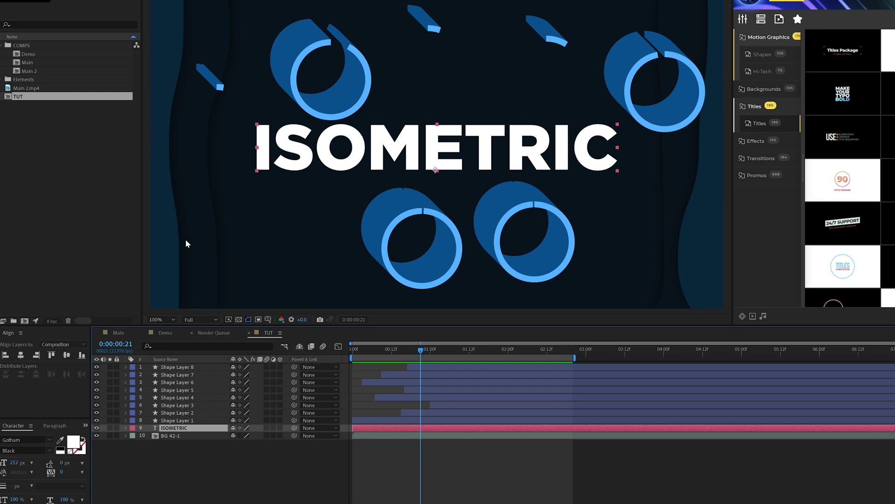
{"action": "left_click", "coordinate": [83, 7]}
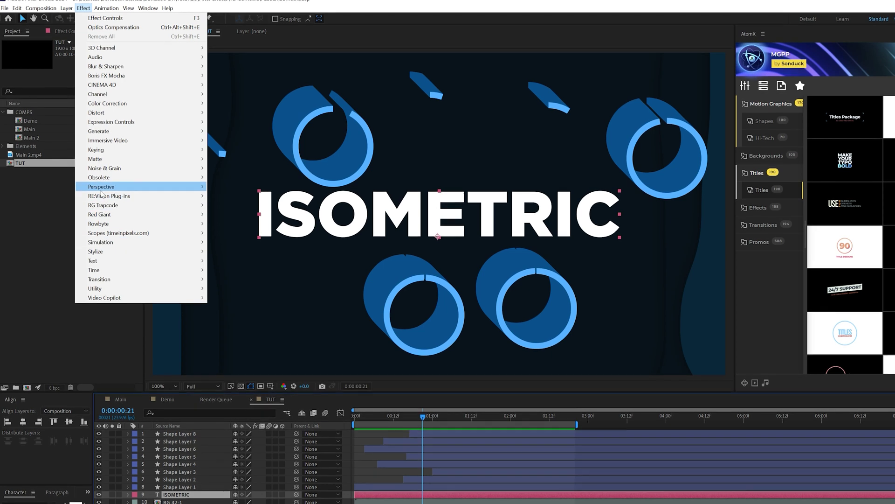
Give ISOMETRIC a Drop Shadow with near-full opacity, distance 2.0 and a pale yellow colour
{"action": "mouse_move", "coordinate": [103, 187]}
{"action": "left_click", "coordinate": [237, 257]}
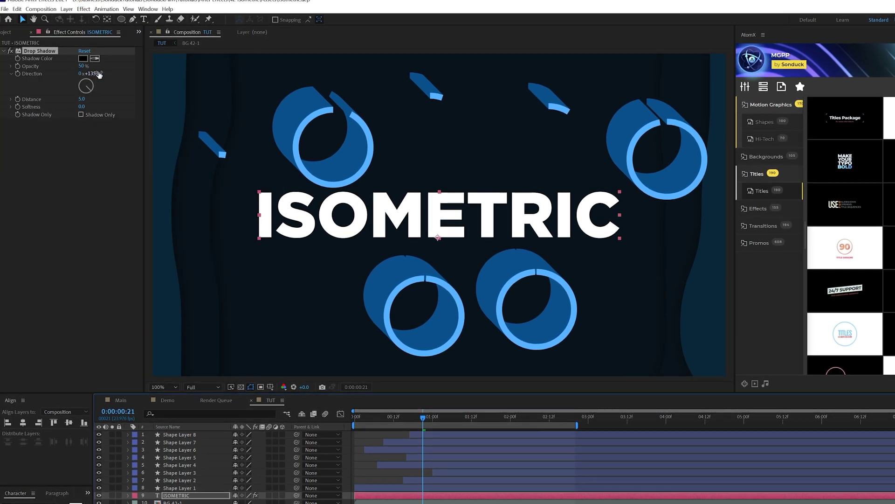
{"action": "left_click_drag", "start_coordinate": [81, 65], "coordinate": [159, 70]}
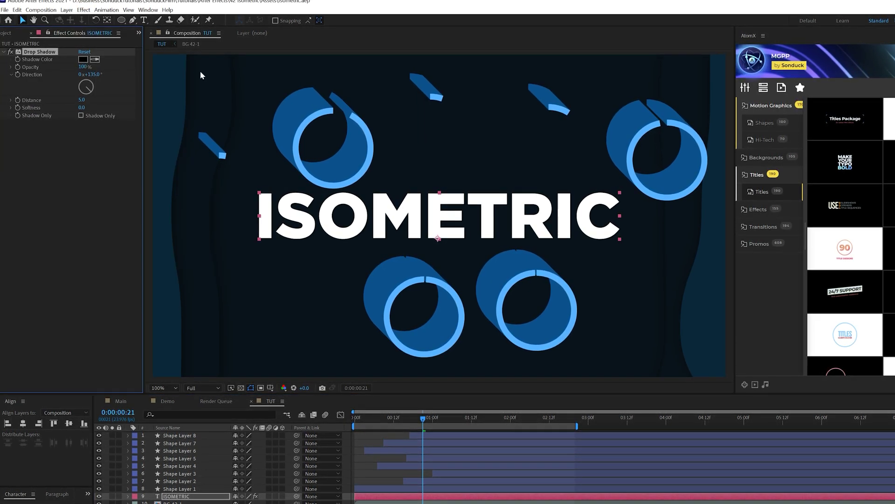
{"action": "left_click_drag", "start_coordinate": [82, 100], "coordinate": [79, 106]}
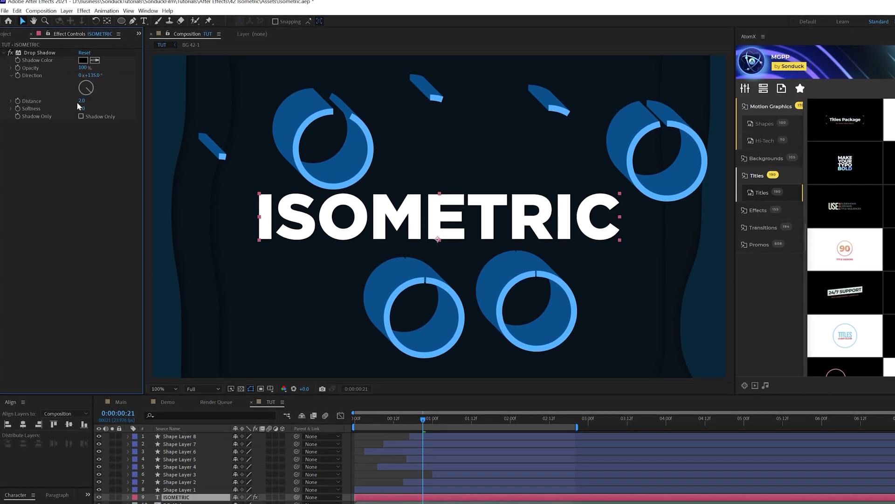
{"action": "left_click", "coordinate": [83, 61]}
{"action": "left_click_drag", "start_coordinate": [185, 336], "coordinate": [192, 378]}
{"action": "left_click", "coordinate": [128, 277]}
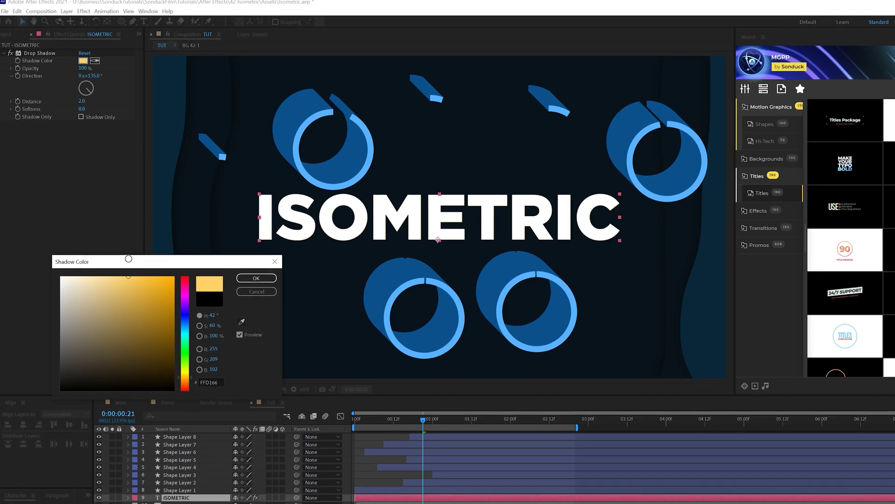
{"action": "left_click", "coordinate": [256, 278]}
Add a Color Control above the Drop Shadow and link Shadow Color to it via expression
{"action": "left_click", "coordinate": [83, 11]}
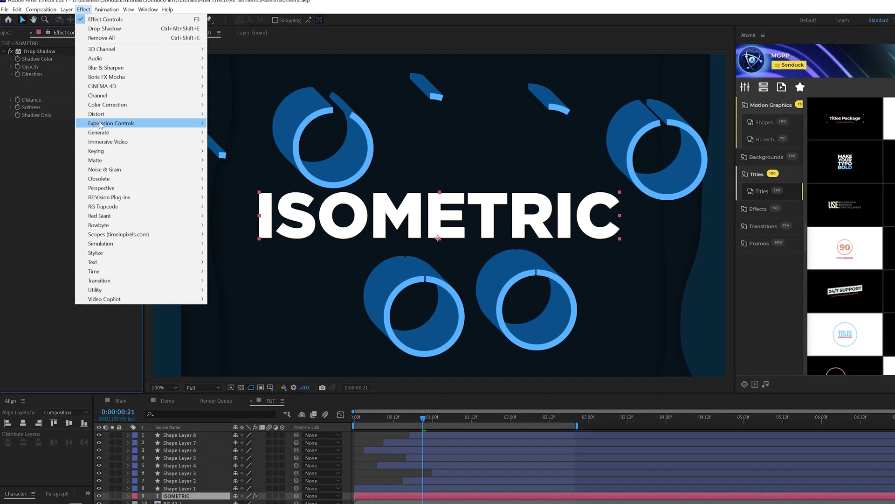
{"action": "mouse_move", "coordinate": [140, 123]}
{"action": "left_click", "coordinate": [235, 150]}
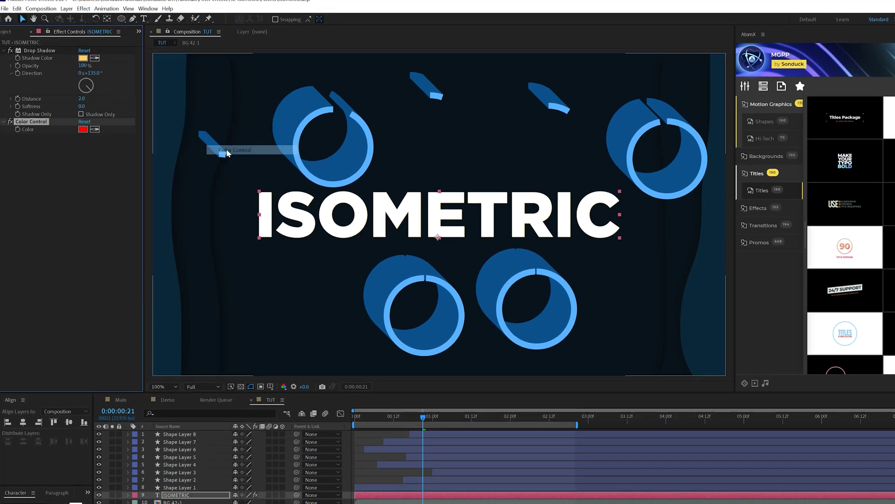
{"action": "left_click_drag", "start_coordinate": [36, 49], "coordinate": [38, 131]}
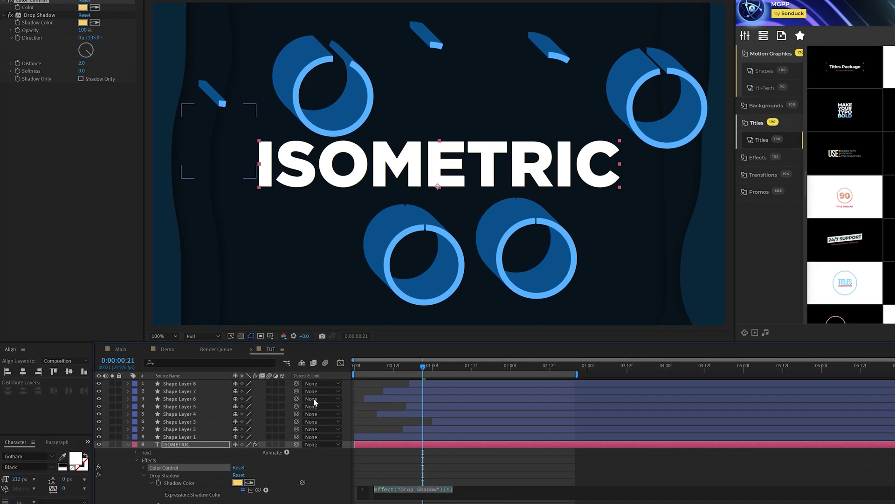
{"action": "left_click", "coordinate": [159, 420], "text": "alt"}
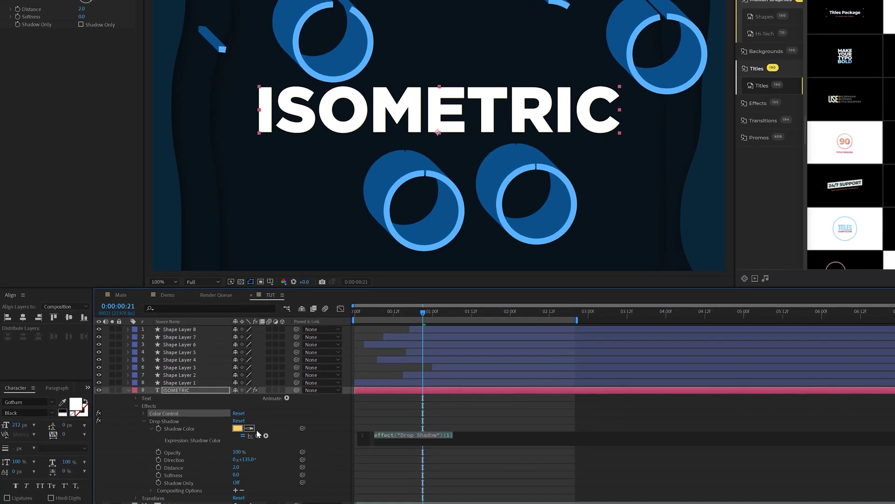
{"action": "left_click_drag", "start_coordinate": [258, 427], "coordinate": [206, 356]}
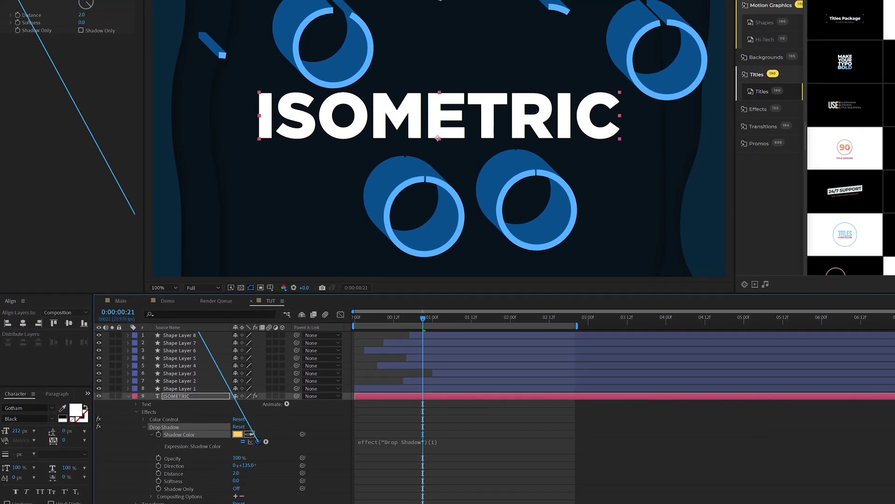
{"action": "left_click_drag", "start_coordinate": [19, 0], "coordinate": [28, 0]}
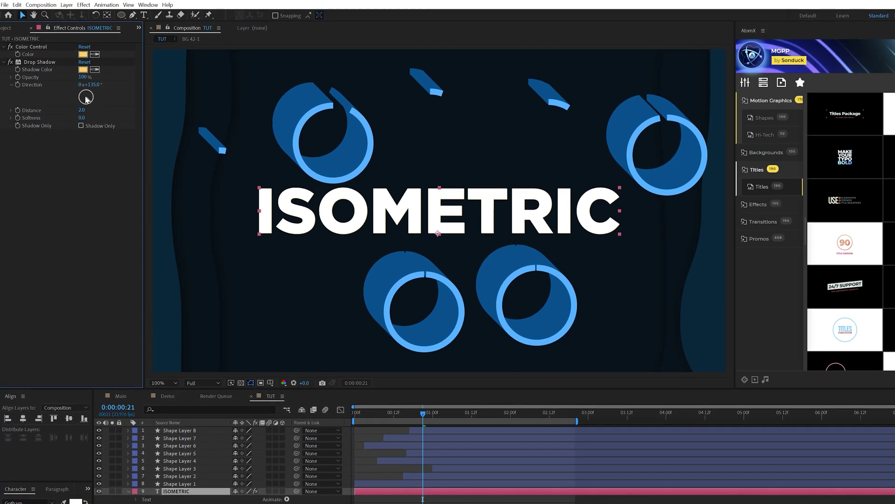
{"action": "left_click", "coordinate": [40, 62]}
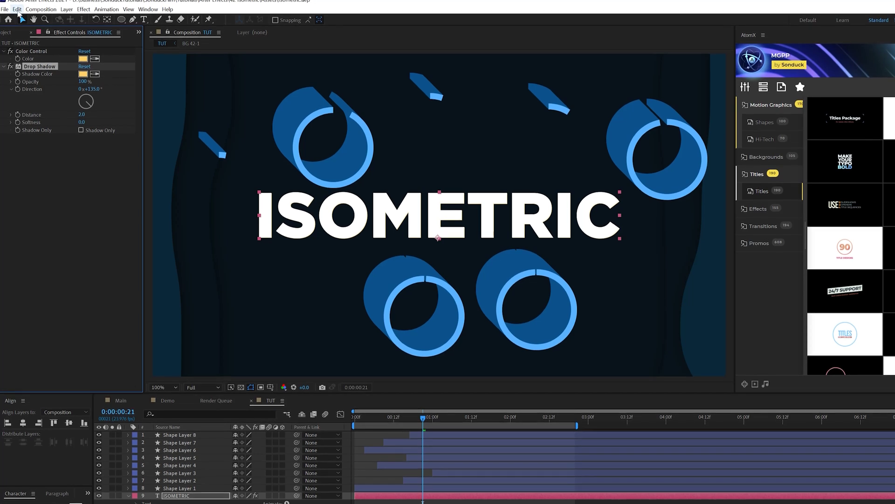
Duplicate the Drop Shadow up to Drop Shadow 15 to extrude the title
{"action": "left_click", "coordinate": [17, 10]}
{"action": "left_click", "coordinate": [47, 116]}
{"action": "key", "text": "ctrl+d"}
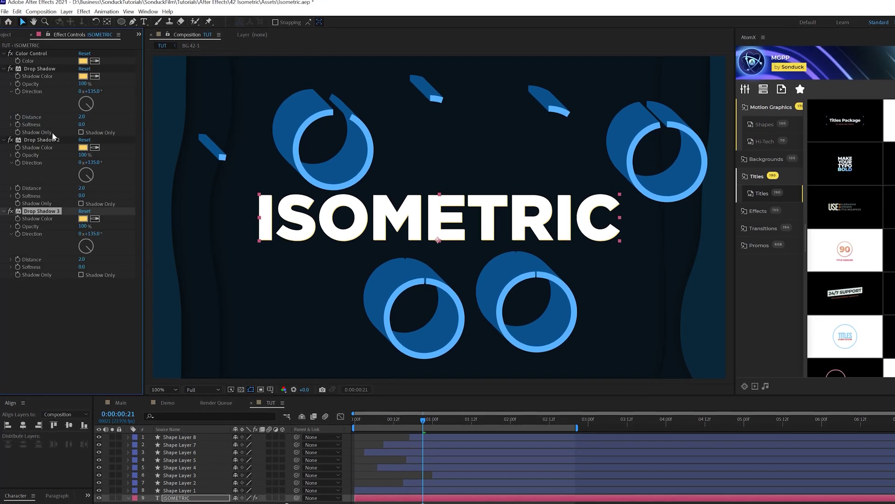
{"action": "key", "text": "ctrl+d"}
{"action": "key", "text": "ctrl+d"}
{"action": "key", "text": "ctrl+d"}
{"action": "key", "text": "ctrl+d"}
{"action": "key", "text": "ctrl+d"}
{"action": "key", "text": "ctrl+d"}
{"action": "key", "text": "ctrl+d"}
{"action": "key", "text": "ctrl+d"}
{"action": "key", "text": "ctrl+d"}
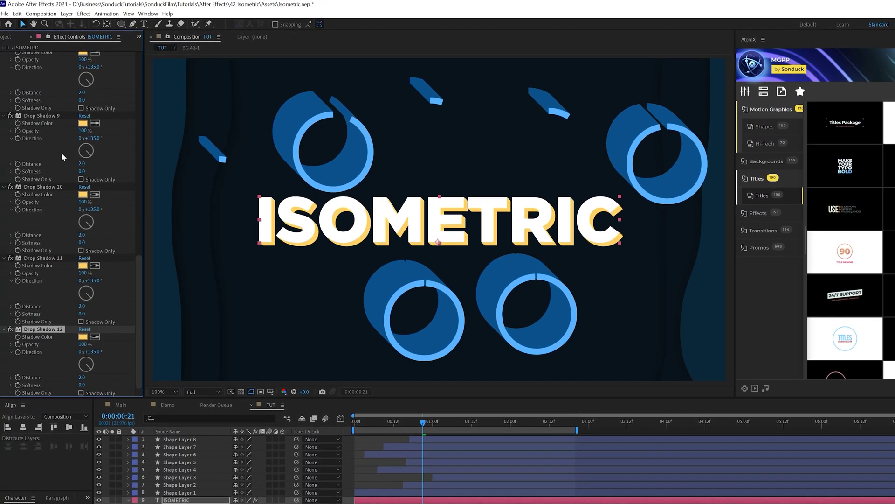
{"action": "key", "text": "ctrl+d"}
{"action": "key", "text": "ctrl+d"}
{"action": "key", "text": "ctrl+d"}
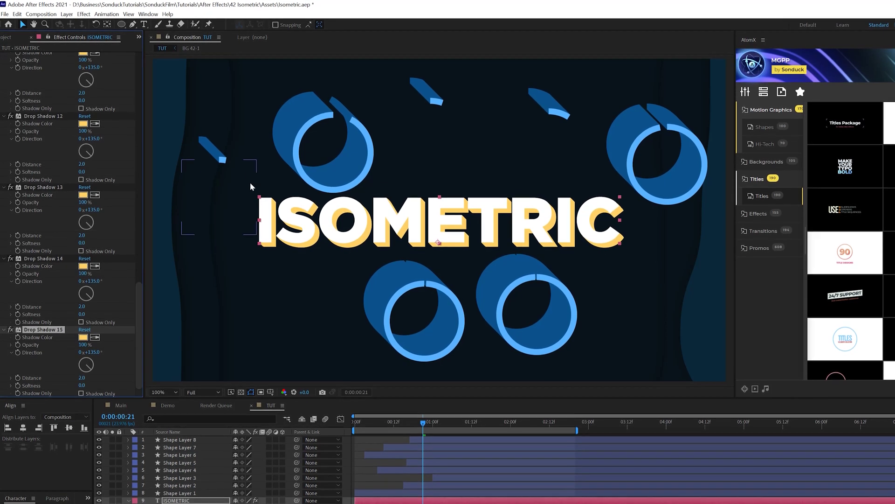
Set the Color Control colour to light blue and collapse the ISOMETRIC layer
{"action": "scroll", "coordinate": [110, 143], "scroll_direction": "up", "scroll_amount": 5}
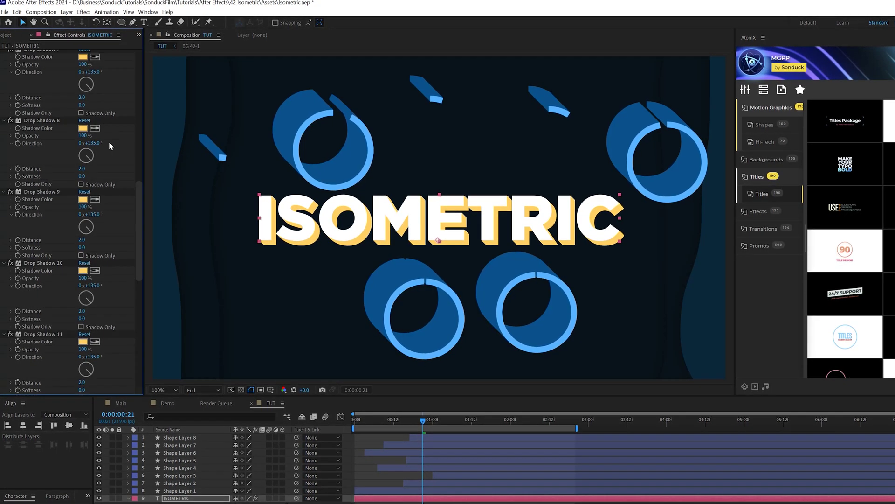
{"action": "scroll", "coordinate": [108, 141], "scroll_direction": "up", "scroll_amount": 15}
{"action": "left_click", "coordinate": [82, 61]}
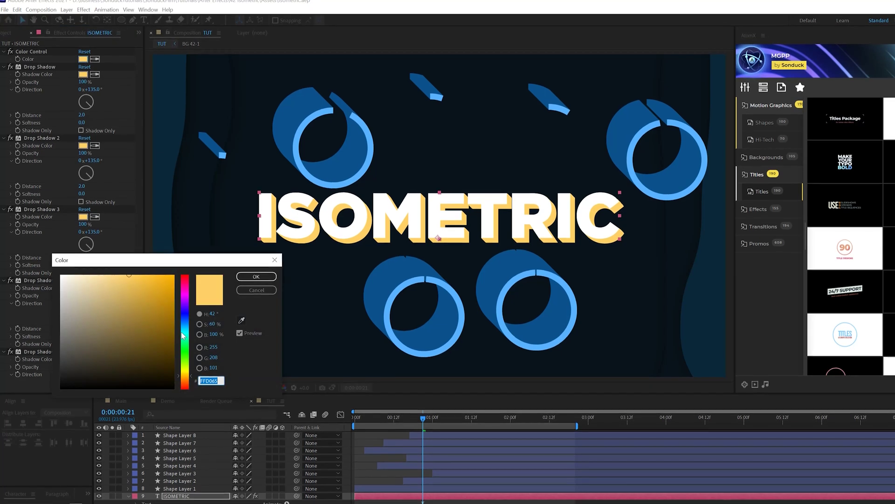
{"action": "mouse_move", "coordinate": [182, 335]}
{"action": "left_mouse_down"}
{"action": "mouse_move", "coordinate": [182, 354]}
{"action": "mouse_move", "coordinate": [181, 326]}
{"action": "left_mouse_up"}
{"action": "key", "text": "Return"}
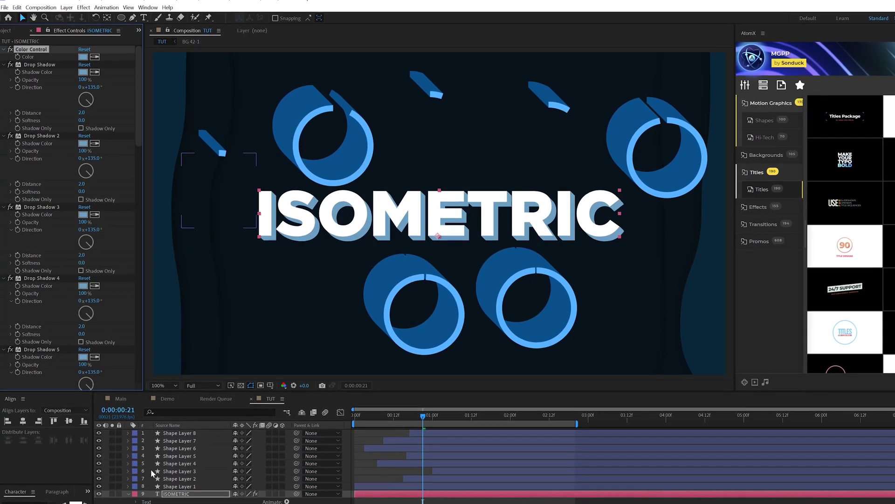
{"action": "left_click", "coordinate": [129, 494]}
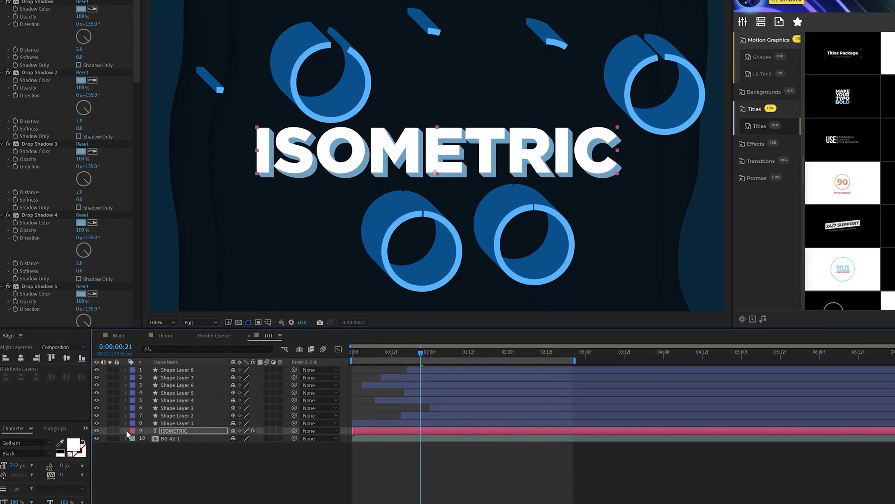
Add a text animator with Scale 0% and Rotation 43° to the ISOMETRIC title
{"action": "left_click", "coordinate": [126, 430]}
{"action": "left_click", "coordinate": [135, 387]}
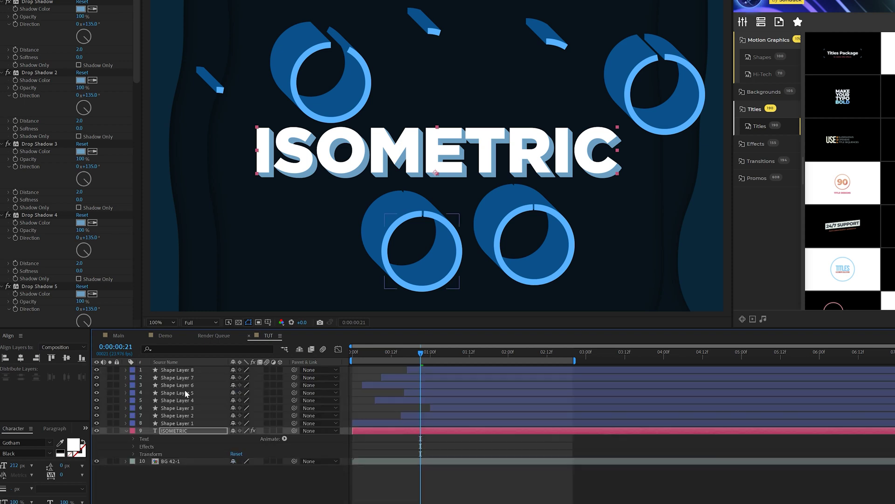
{"action": "left_click", "coordinate": [283, 438]}
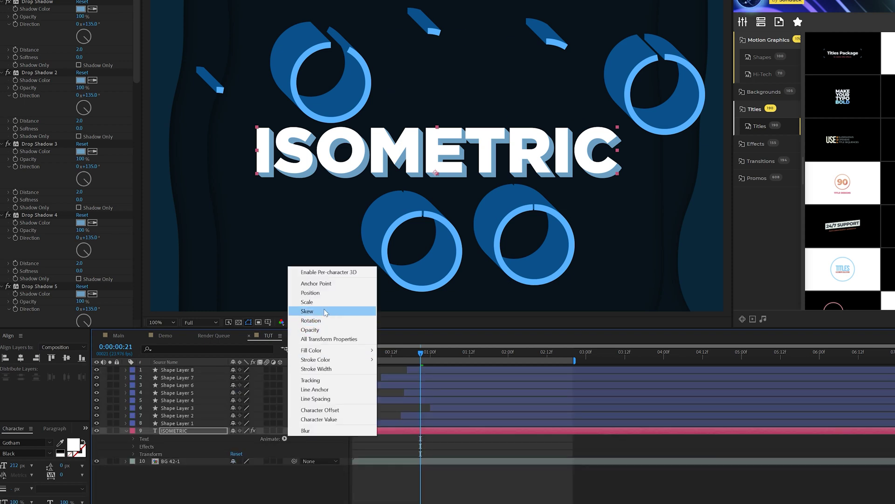
{"action": "left_click", "coordinate": [307, 302]}
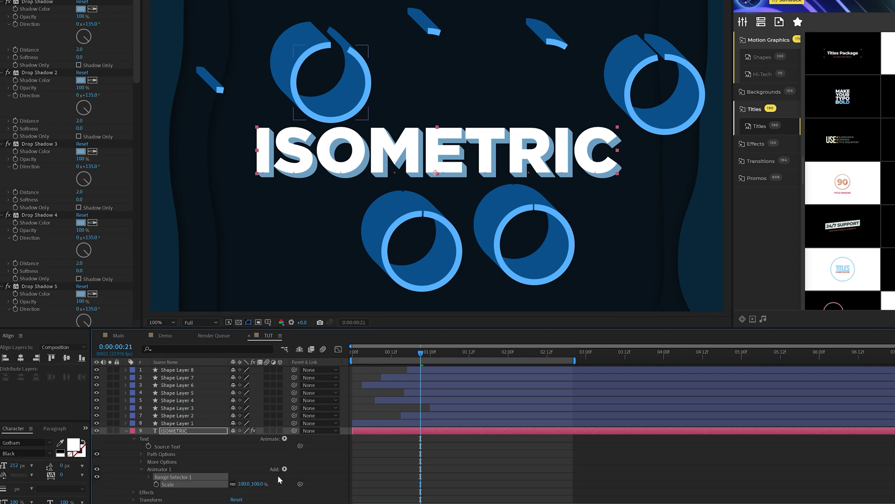
{"action": "mouse_move", "coordinate": [297, 471]}
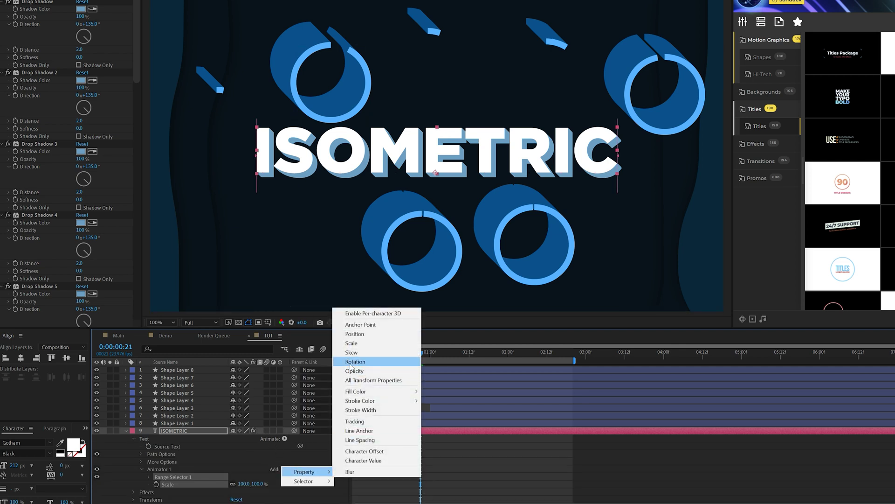
{"action": "left_click", "coordinate": [352, 366]}
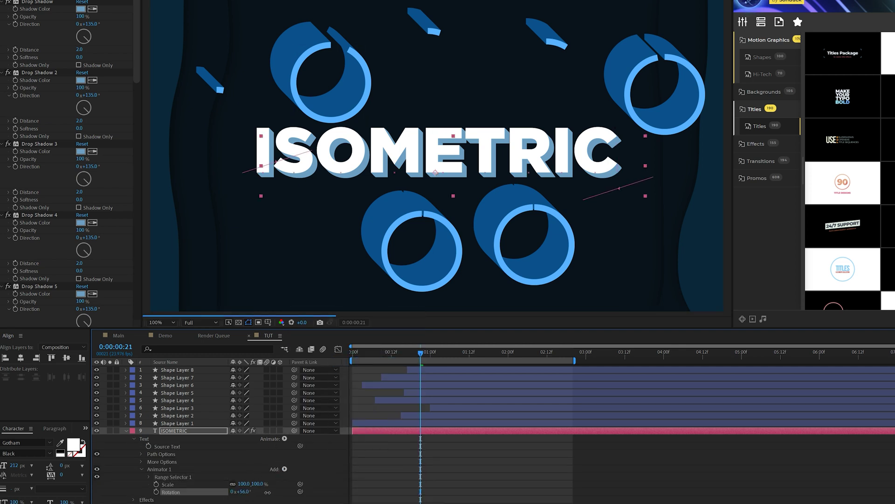
{"action": "left_click_drag", "start_coordinate": [268, 492], "coordinate": [252, 491]}
{"action": "type", "text": "0"}
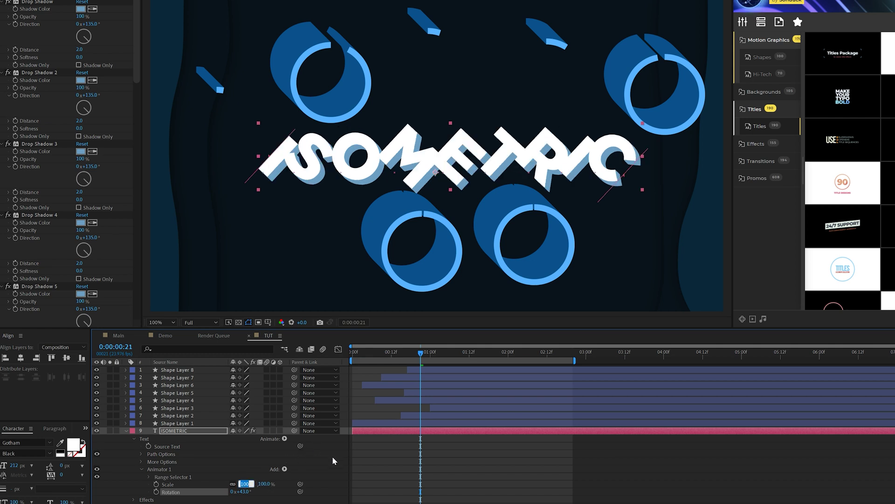
{"action": "key", "text": "Return"}
Keyframe the Range Selector Start at 0% at 0 s and raise it at 1 s
{"action": "left_click", "coordinate": [356, 463]}
{"action": "left_click_drag", "start_coordinate": [360, 351], "coordinate": [330, 356]}
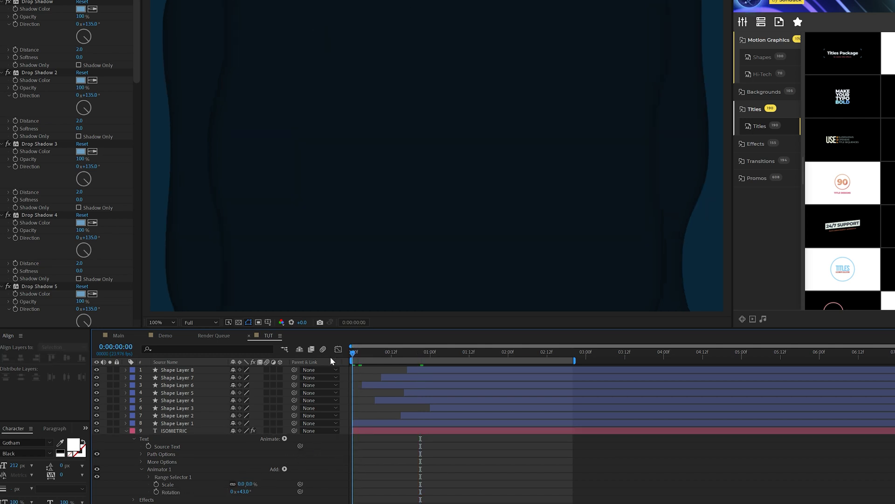
{"action": "left_click", "coordinate": [149, 477]}
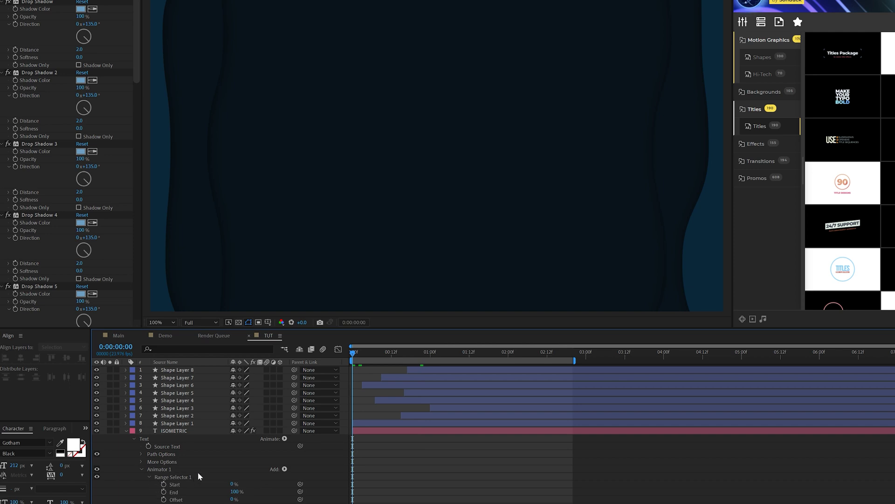
{"action": "left_click", "coordinate": [163, 483]}
{"action": "left_click_drag", "start_coordinate": [388, 354], "coordinate": [430, 354]}
{"action": "left_click_drag", "start_coordinate": [242, 483], "coordinate": [443, 484]}
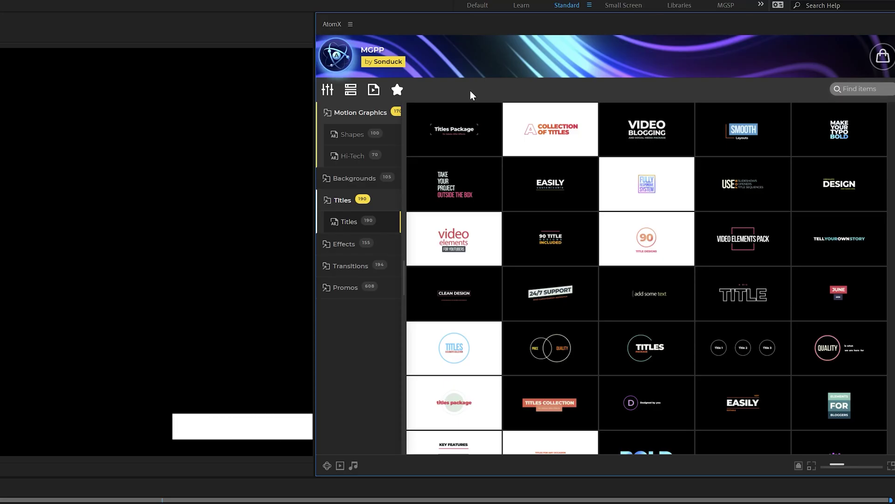
Preview several title templates in the AtomX Titles category
{"action": "mouse_move", "coordinate": [456, 136]}
{"action": "mouse_move", "coordinate": [454, 182]}
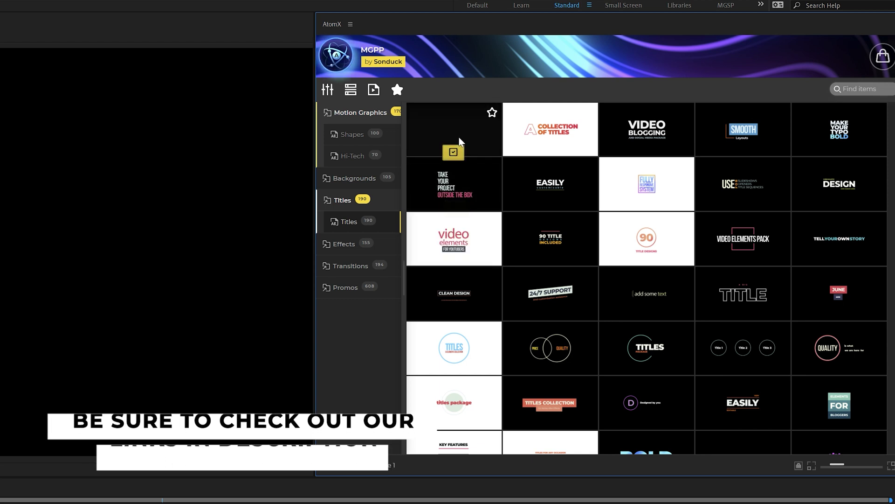
{"action": "mouse_move", "coordinate": [527, 136]}
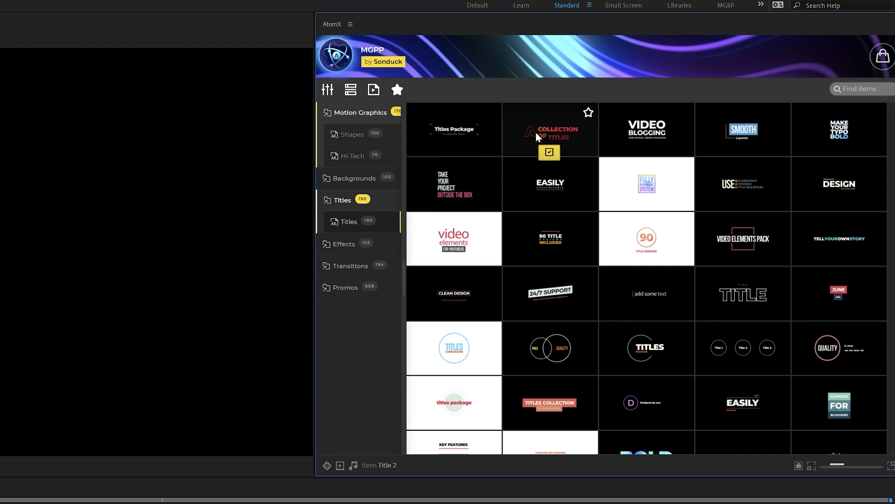
{"action": "mouse_move", "coordinate": [551, 178]}
{"action": "mouse_move", "coordinate": [548, 248]}
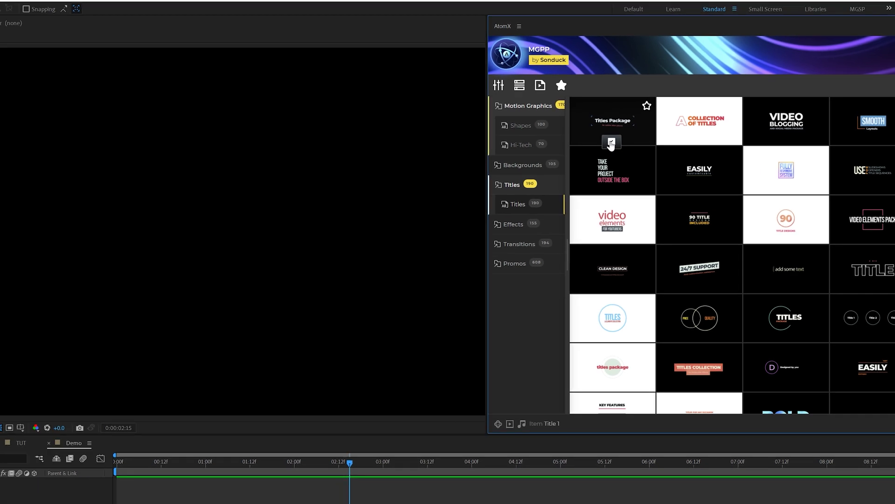
Add the AtomX Titles Package as Title 1-2, reading 'Isometric AE', to the Demo comp
{"action": "left_click", "coordinate": [453, 152]}
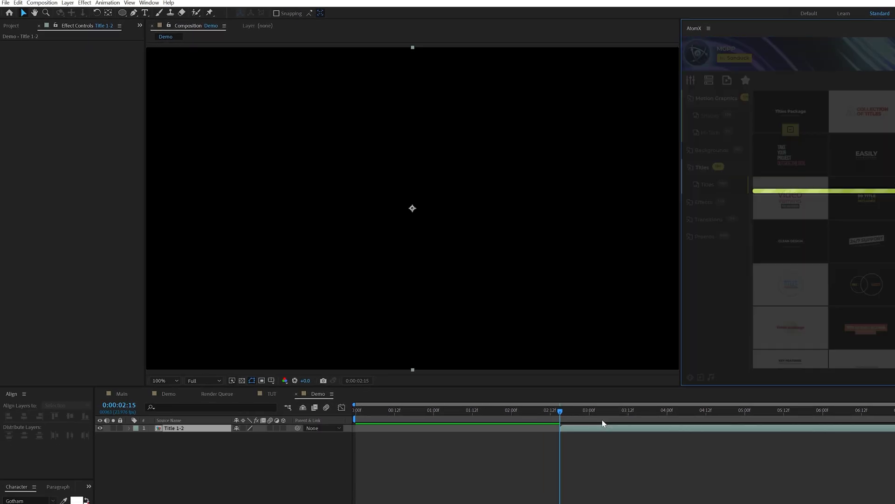
{"action": "left_click", "coordinate": [203, 435]}
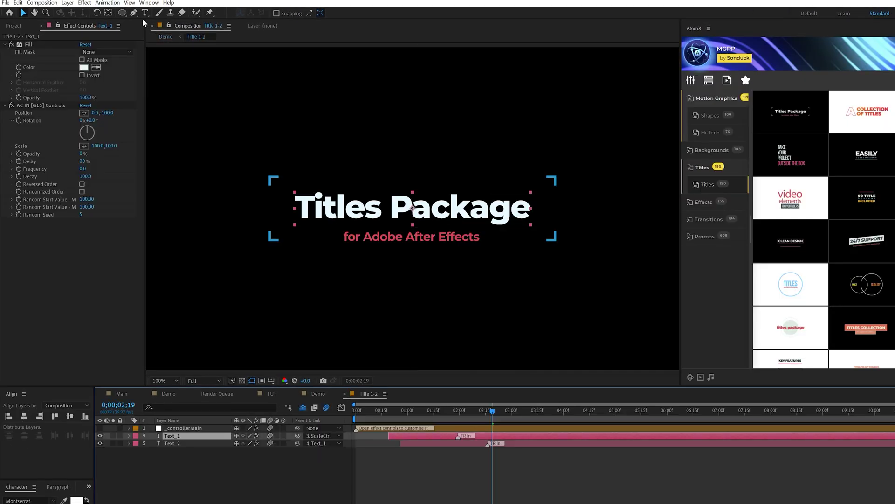
{"action": "left_click", "coordinate": [318, 393]}
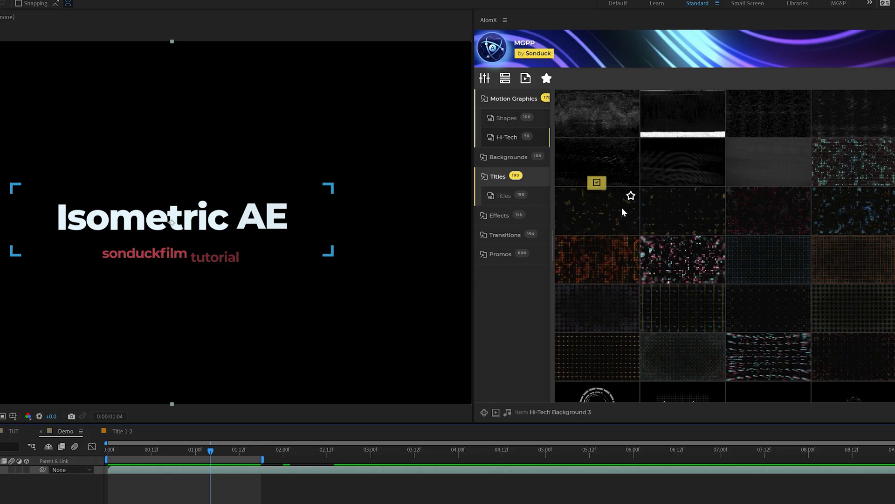
Browse AtomX's Hi-Tech presets and add Hi-Tech Background 4 beneath Title 1-2
{"action": "left_click", "coordinate": [512, 120]}
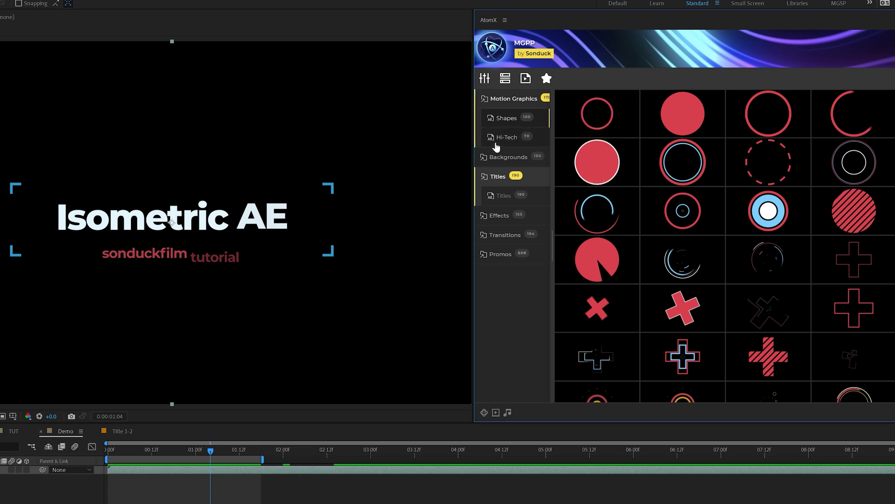
{"action": "left_click", "coordinate": [506, 139]}
{"action": "scroll", "coordinate": [610, 276], "scroll_direction": "down", "scroll_amount": 3}
{"action": "left_click", "coordinate": [501, 254]}
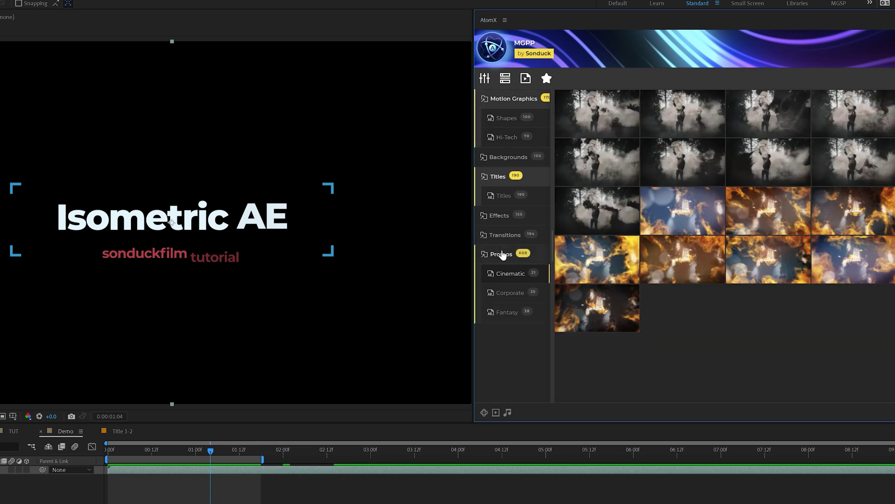
{"action": "left_click", "coordinate": [512, 332]}
{"action": "scroll", "coordinate": [513, 331], "scroll_direction": "down", "scroll_amount": 2}
{"action": "left_click", "coordinate": [513, 334]}
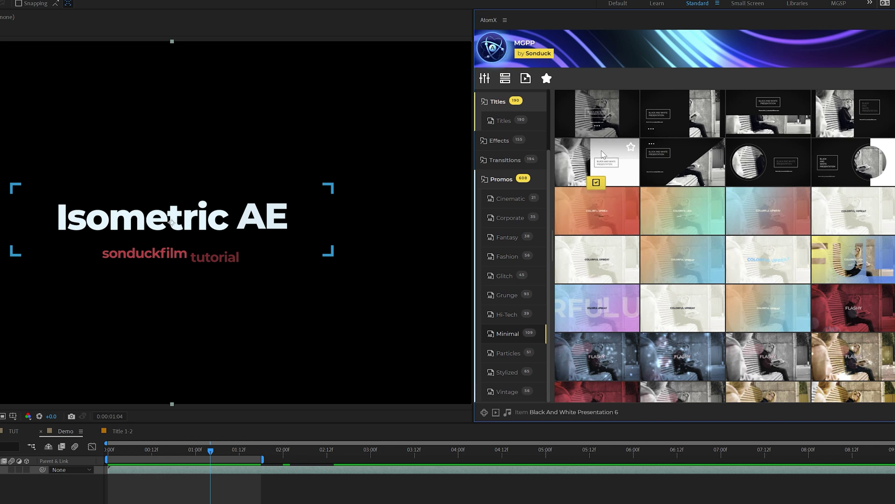
{"action": "scroll", "coordinate": [513, 140], "scroll_direction": "up", "scroll_amount": 3}
{"action": "left_click", "coordinate": [507, 136]}
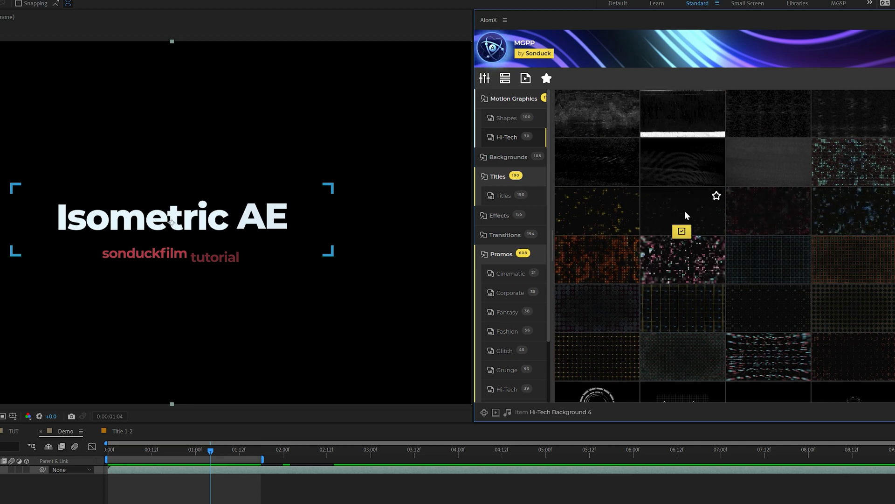
{"action": "left_click", "coordinate": [681, 231]}
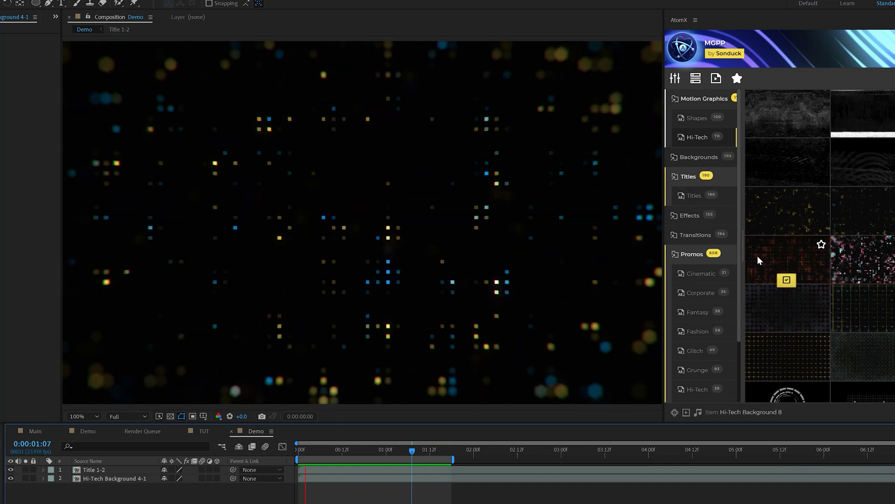
{"action": "left_click", "coordinate": [683, 49]}
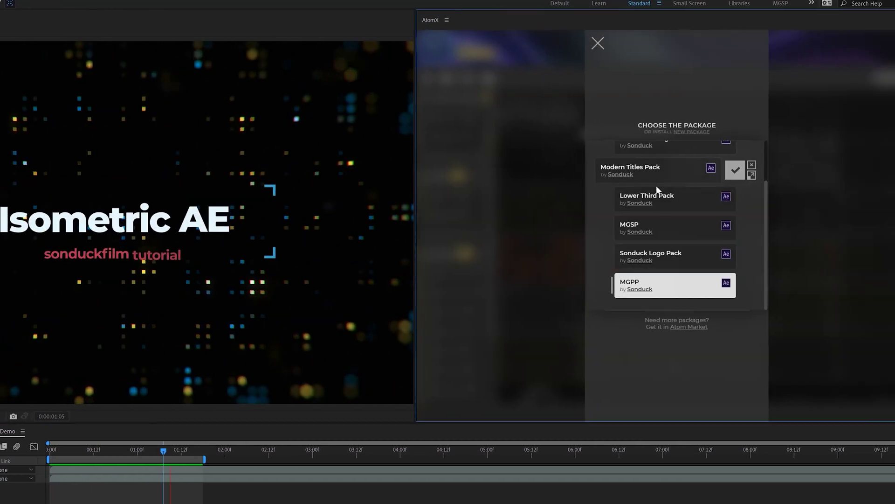
Load the Modern Titles Pack from AtomX's package chooser
{"action": "scroll", "coordinate": [657, 210], "scroll_direction": "up", "scroll_amount": 2}
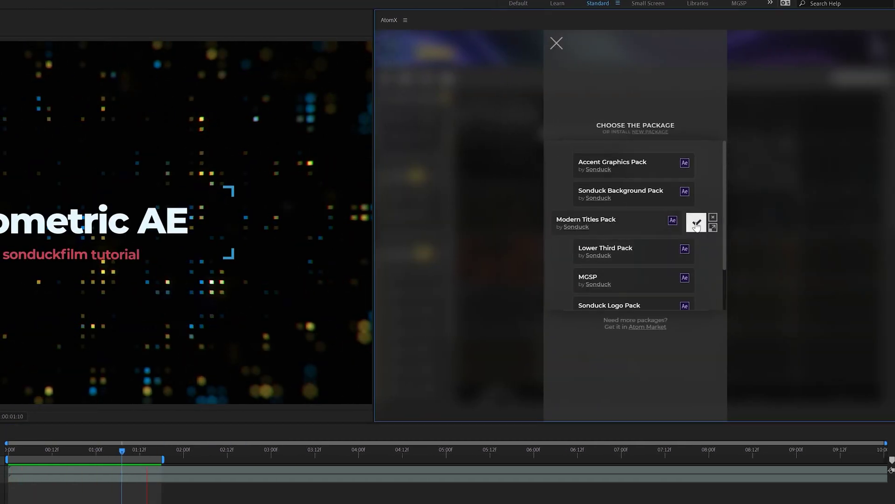
{"action": "left_click", "coordinate": [696, 225]}
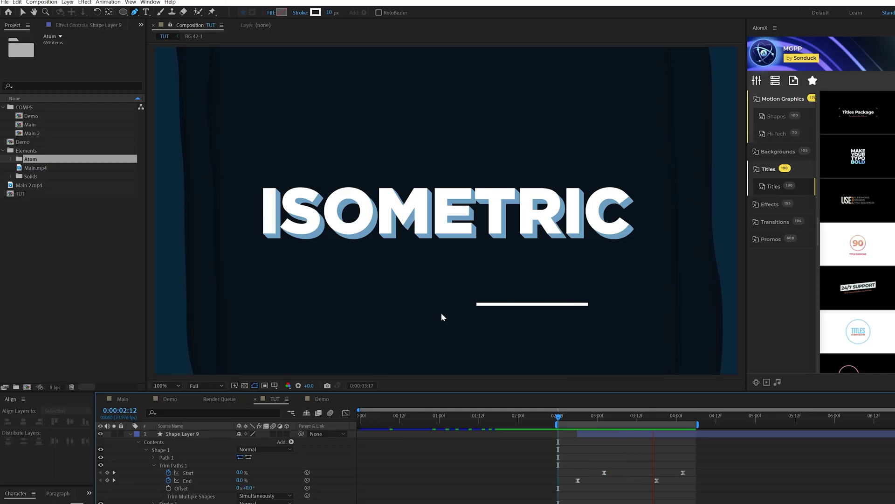
Inspect Shape Layer 9 and Shape Layer 7's effect settings
{"action": "left_click", "coordinate": [592, 432]}
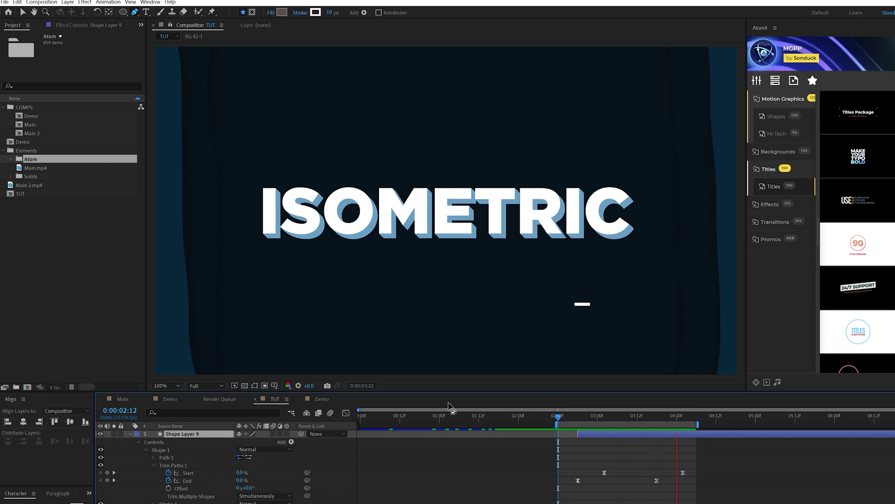
{"action": "left_click", "coordinate": [130, 434]}
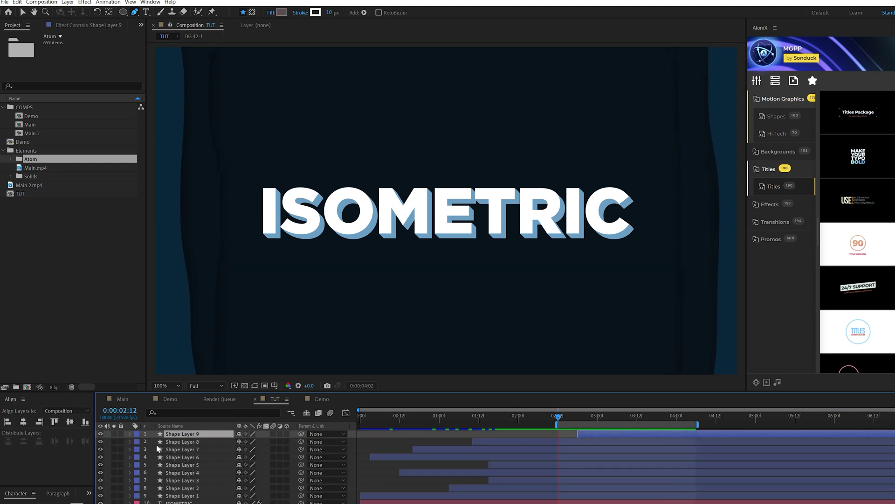
{"action": "left_click", "coordinate": [185, 450]}
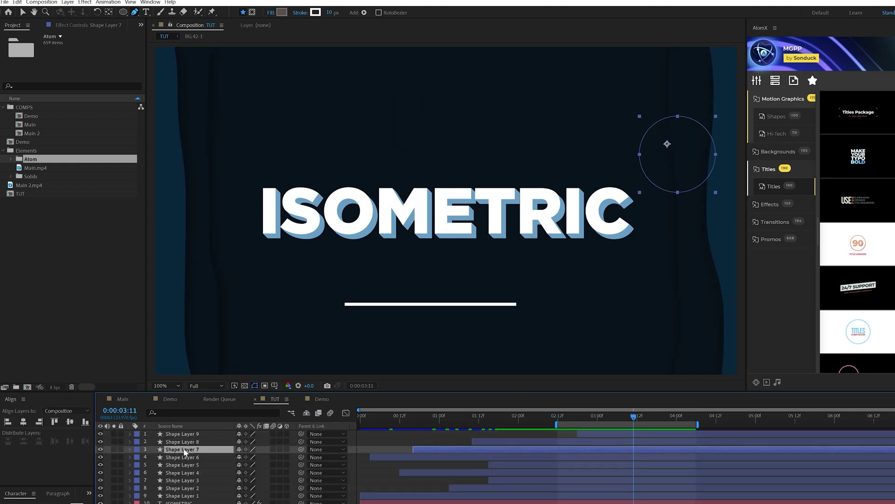
{"action": "left_click", "coordinate": [86, 25]}
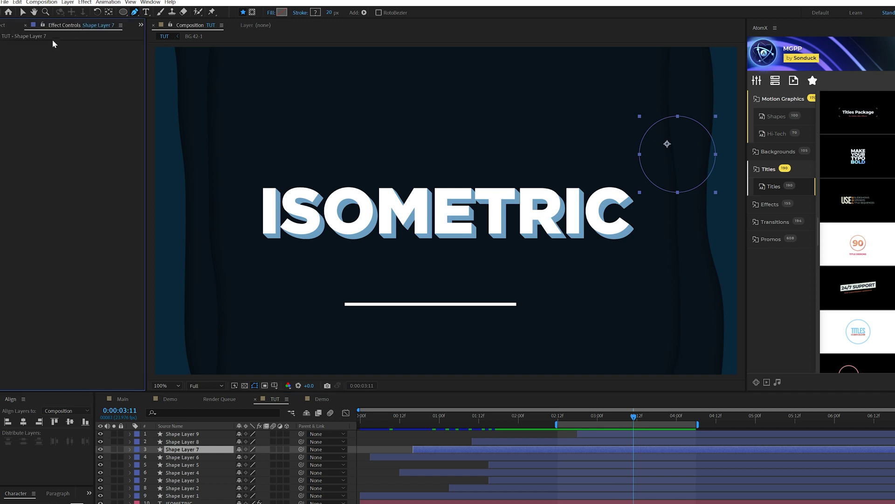
Copy the ISOMETRIC title's Color Control and Drop Shadow effects and paste them onto Shape Layer 9
{"action": "left_click", "coordinate": [182, 501]}
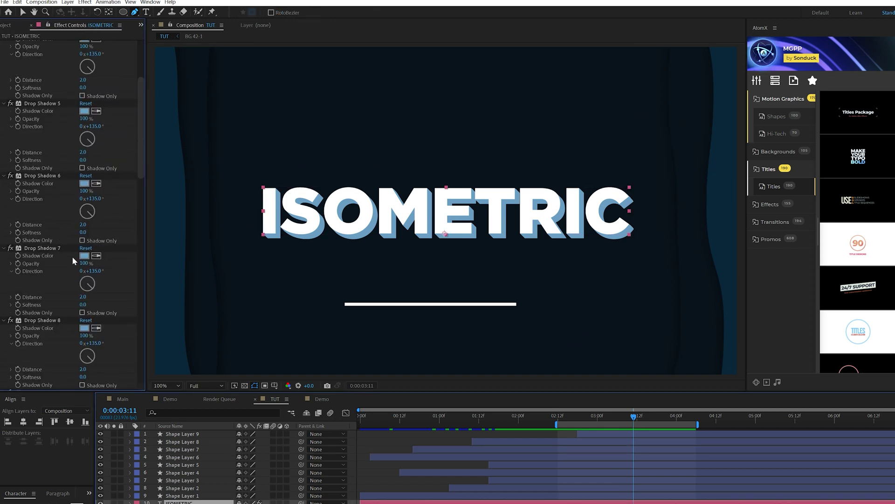
{"action": "scroll", "coordinate": [72, 256], "scroll_direction": "down", "scroll_amount": 10}
{"action": "left_click", "coordinate": [55, 320]}
{"action": "key", "text": "ctrl+a"}
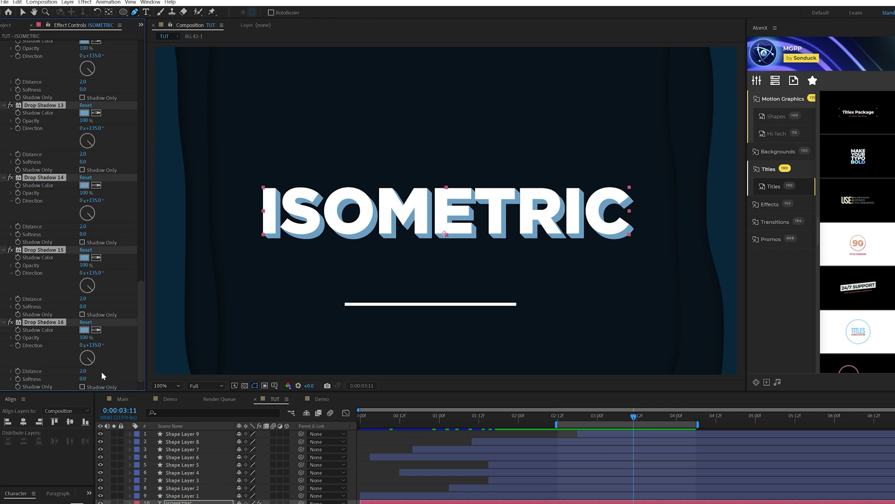
{"action": "key", "text": "ctrl+c"}
{"action": "left_click", "coordinate": [180, 434]}
{"action": "key", "text": "ctrl+v"}
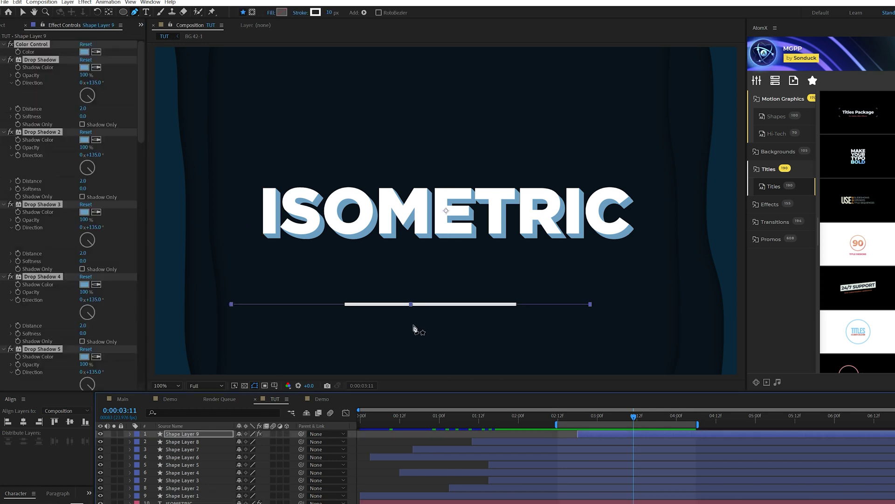
Recolour the line's extrusion shadow via Color Control and set its stroke hue to 257° purple
{"action": "key", "text": "v"}
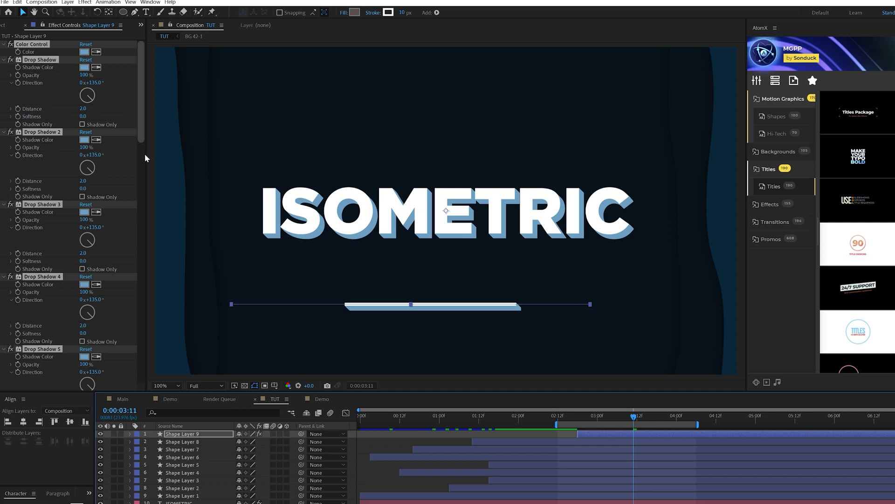
{"action": "left_click", "coordinate": [177, 436]}
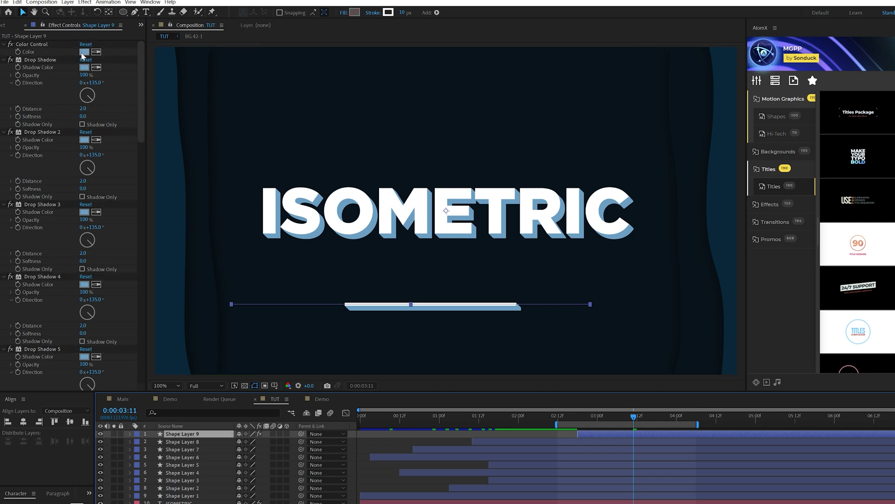
{"action": "left_click", "coordinate": [84, 52]}
{"action": "mouse_move", "coordinate": [189, 329]}
{"action": "left_mouse_down"}
{"action": "mouse_move", "coordinate": [189, 347]}
{"action": "mouse_move", "coordinate": [189, 300]}
{"action": "mouse_move", "coordinate": [169, 293]}
{"action": "mouse_move", "coordinate": [177, 286]}
{"action": "left_mouse_up"}
{"action": "left_click", "coordinate": [265, 275]}
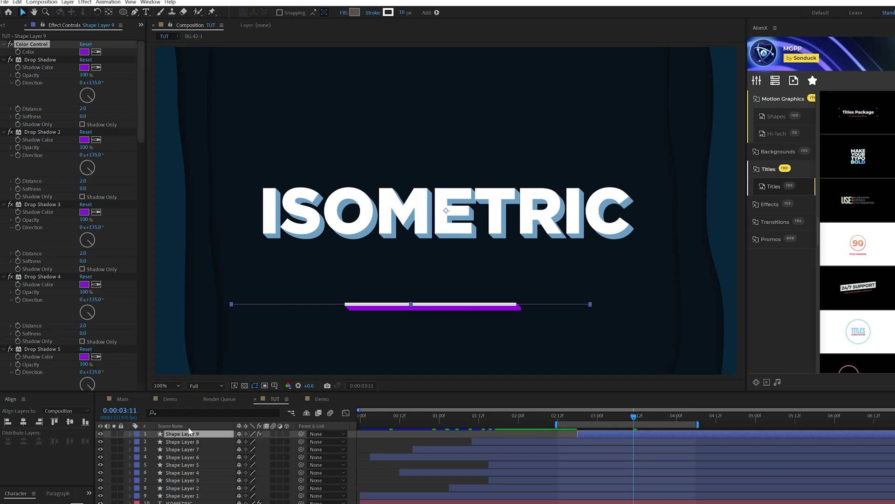
{"action": "left_click", "coordinate": [387, 13]}
{"action": "left_click_drag", "start_coordinate": [191, 339], "coordinate": [194, 307]}
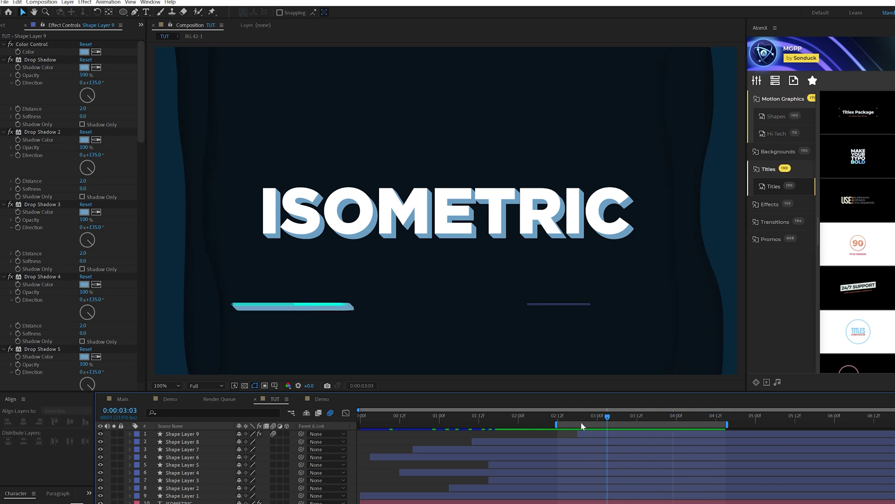
Switch to the Demo composition, scrub through it, and play it from the start
{"action": "left_click", "coordinate": [170, 399]}
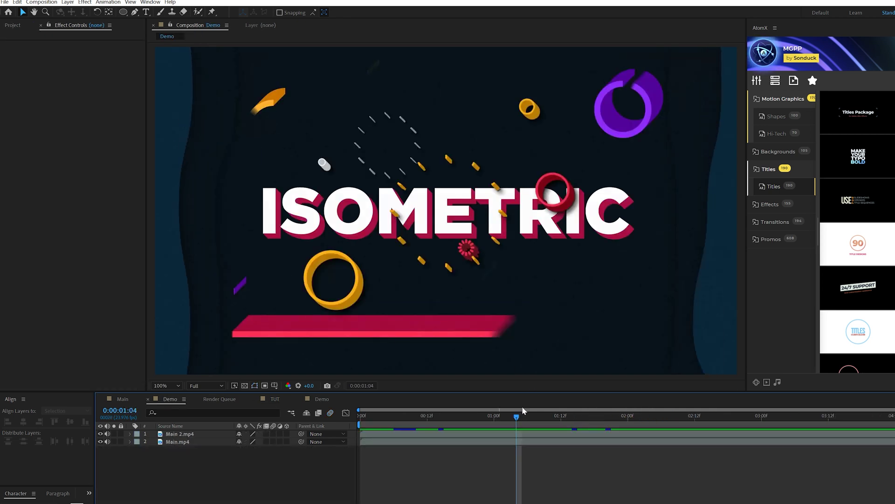
{"action": "left_click_drag", "start_coordinate": [523, 410], "coordinate": [350, 417]}
{"action": "key", "text": "space"}
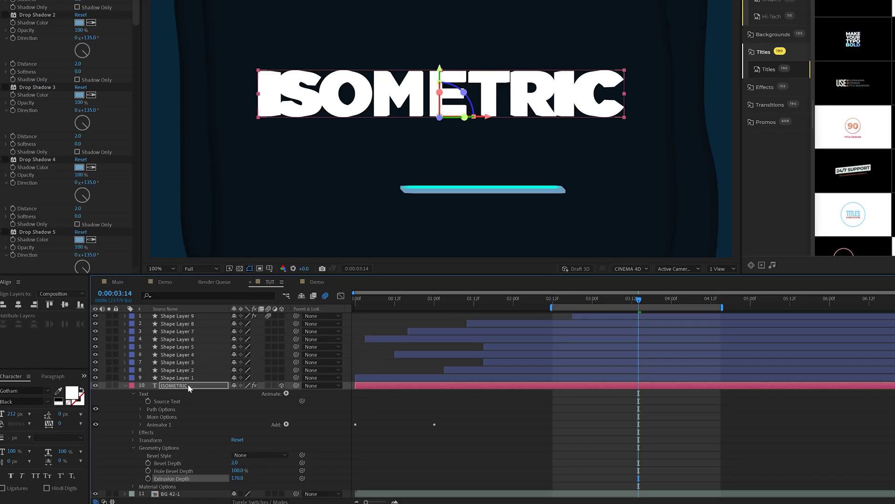
Toggle ISOMETRIC's 3D switch and raise its Extrusion Depth from 170 to 204
{"action": "left_click", "coordinate": [282, 386]}
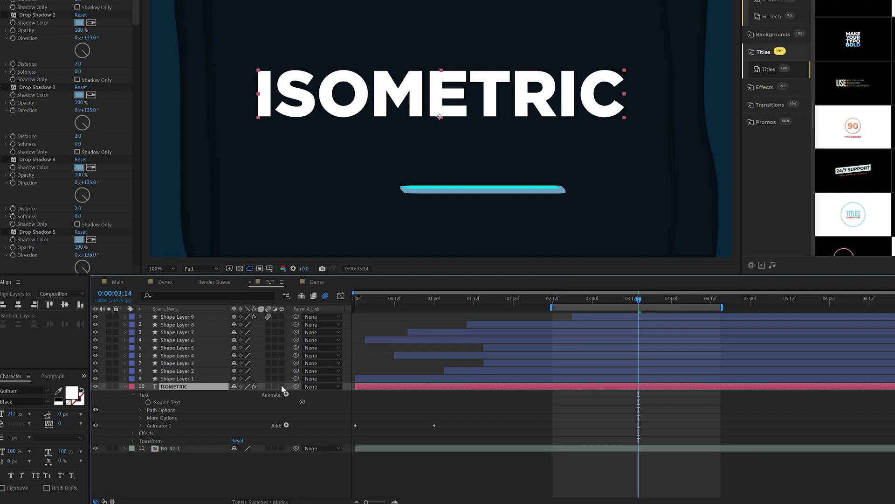
{"action": "left_click", "coordinate": [282, 386]}
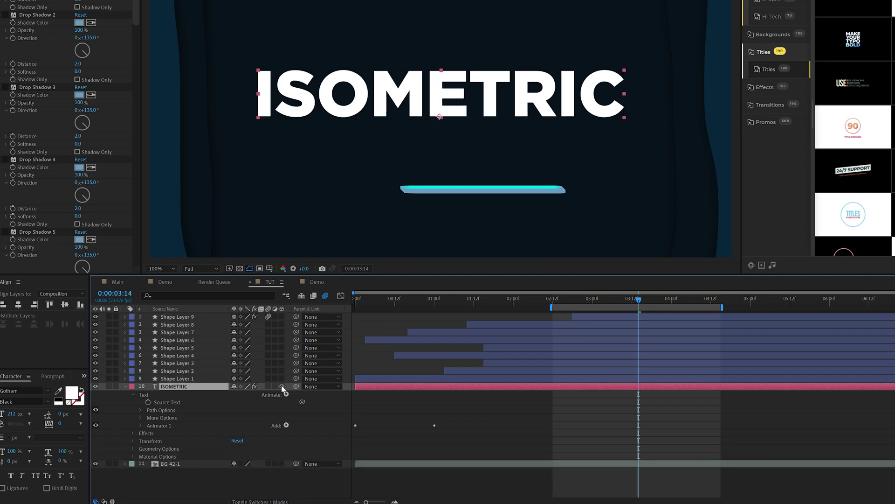
{"action": "left_click", "coordinate": [133, 448]}
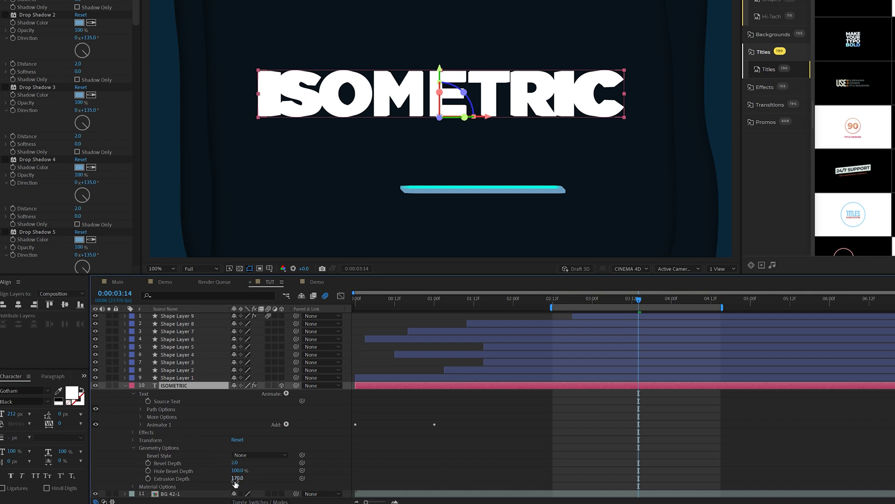
{"action": "left_click_drag", "start_coordinate": [238, 478], "coordinate": [254, 481]}
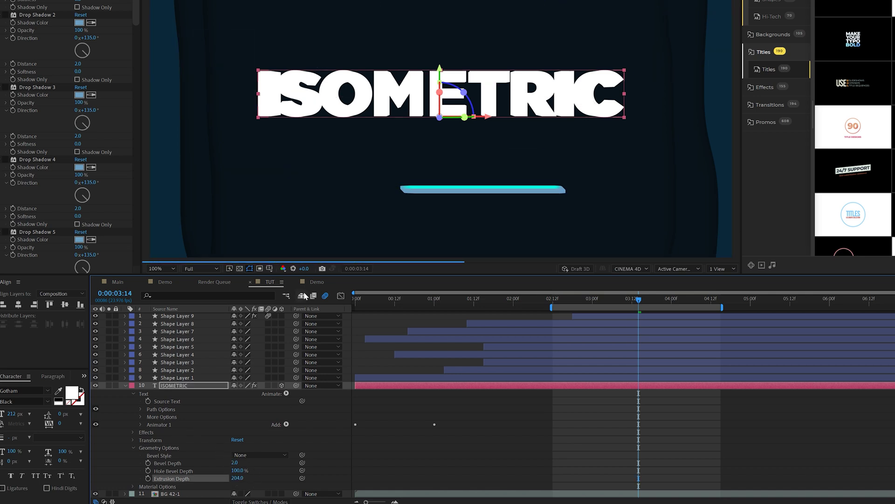